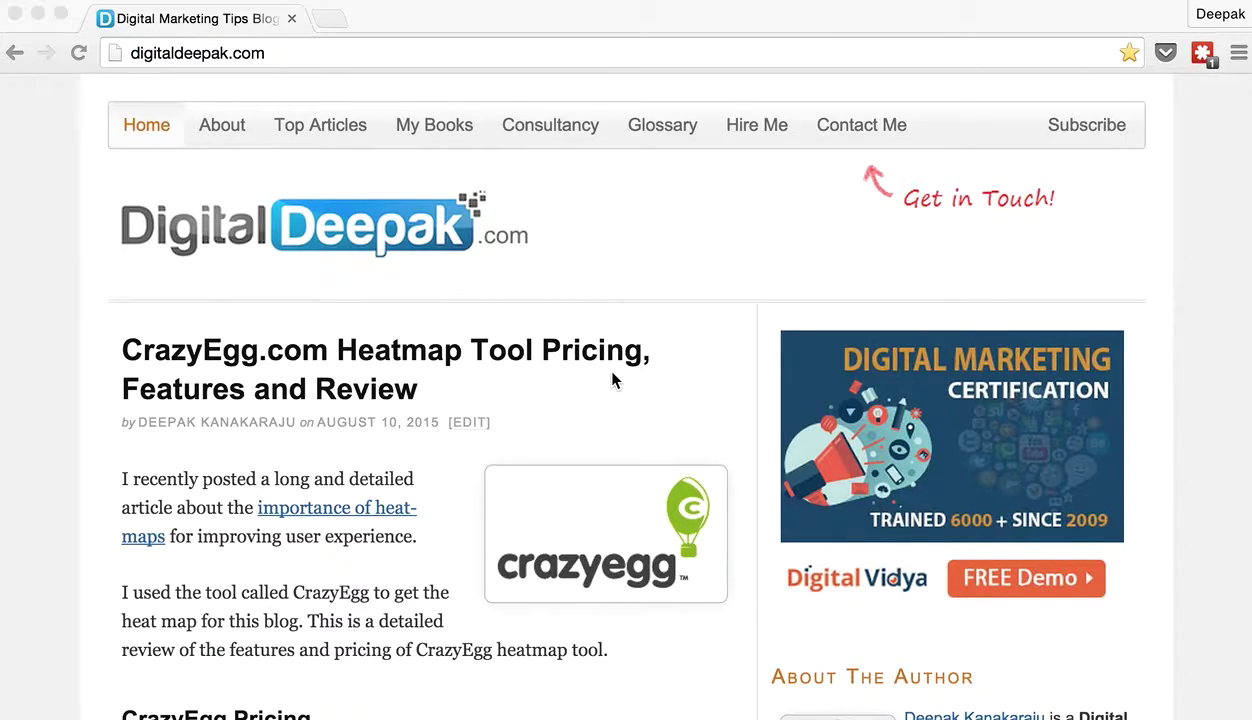
- Scroll the blog home page down to the Search For Articles widget beside the CrazyEgg post
scroll(612, 373, "down", 5)
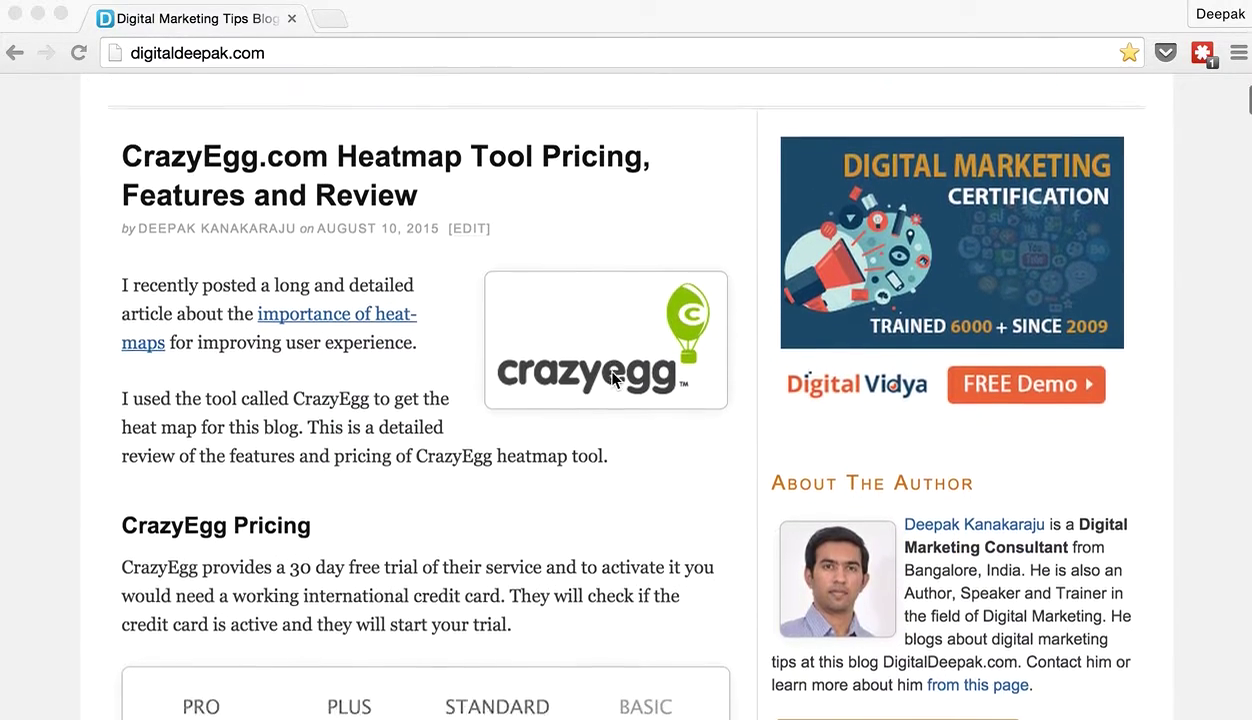
scroll(612, 378, "down", 1)
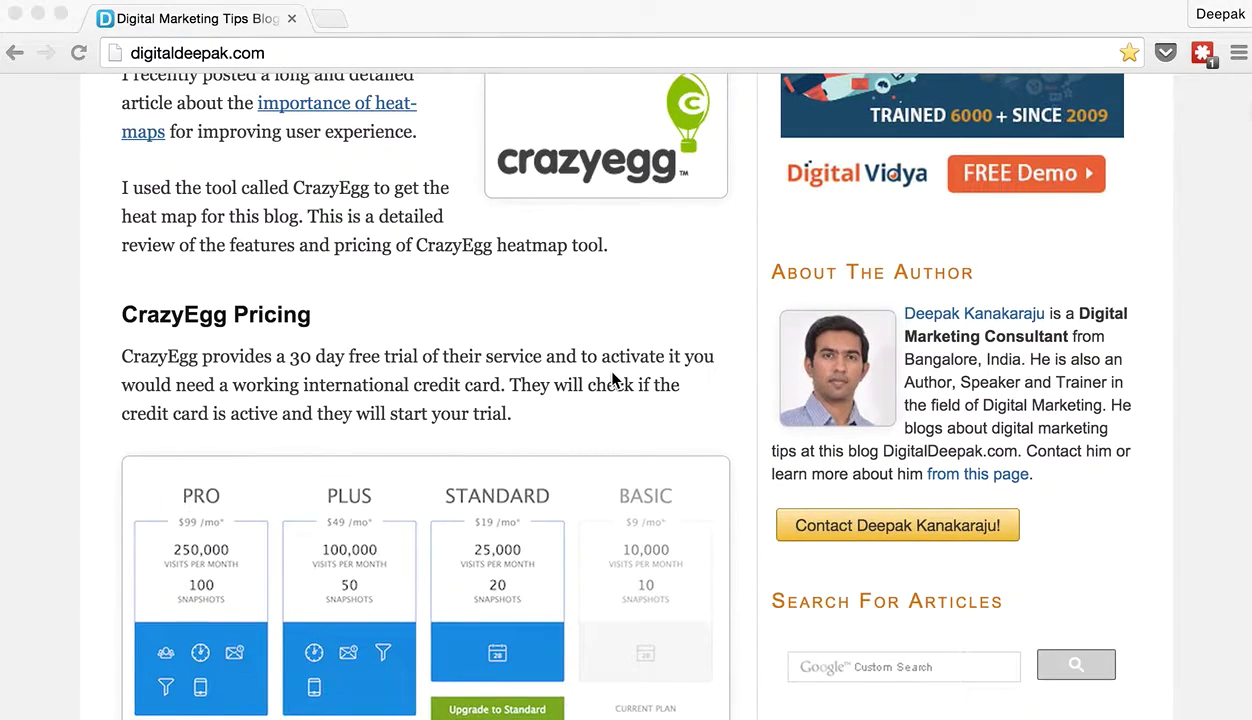
scroll(612, 380, "down", 4)
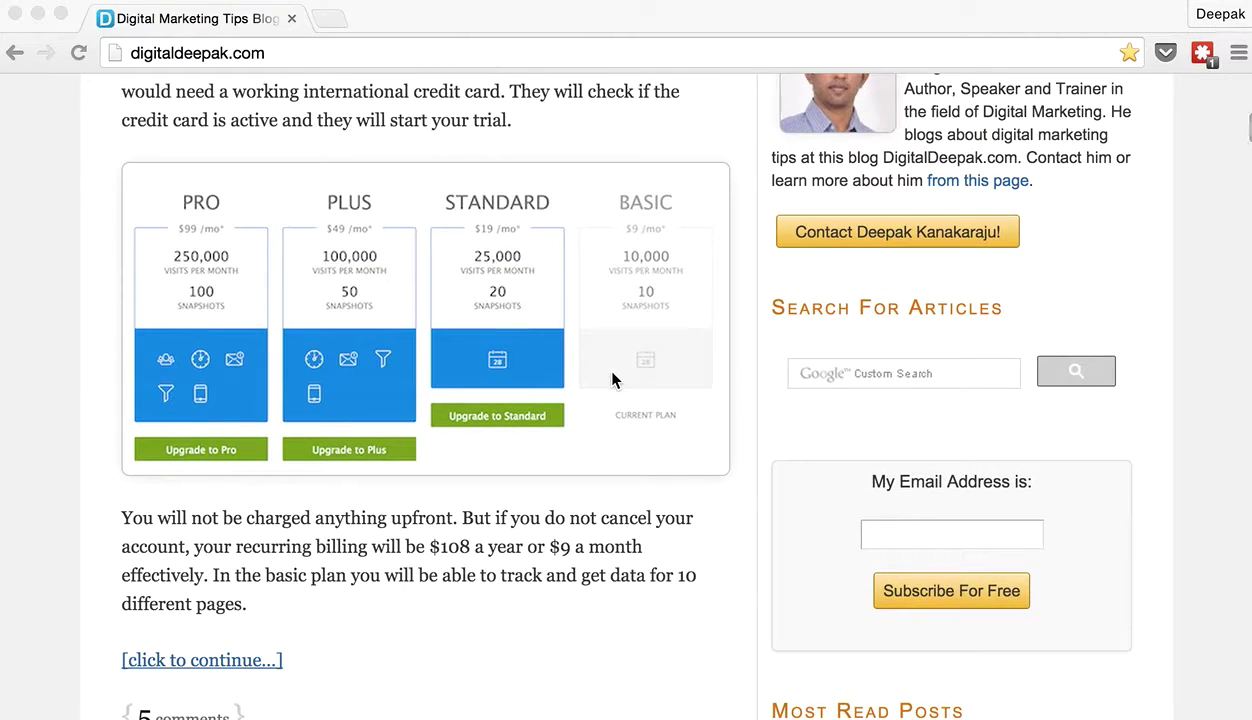
- Search the blog for 'drip marketing' and scroll through the drip marketing article
left_click(890, 378)
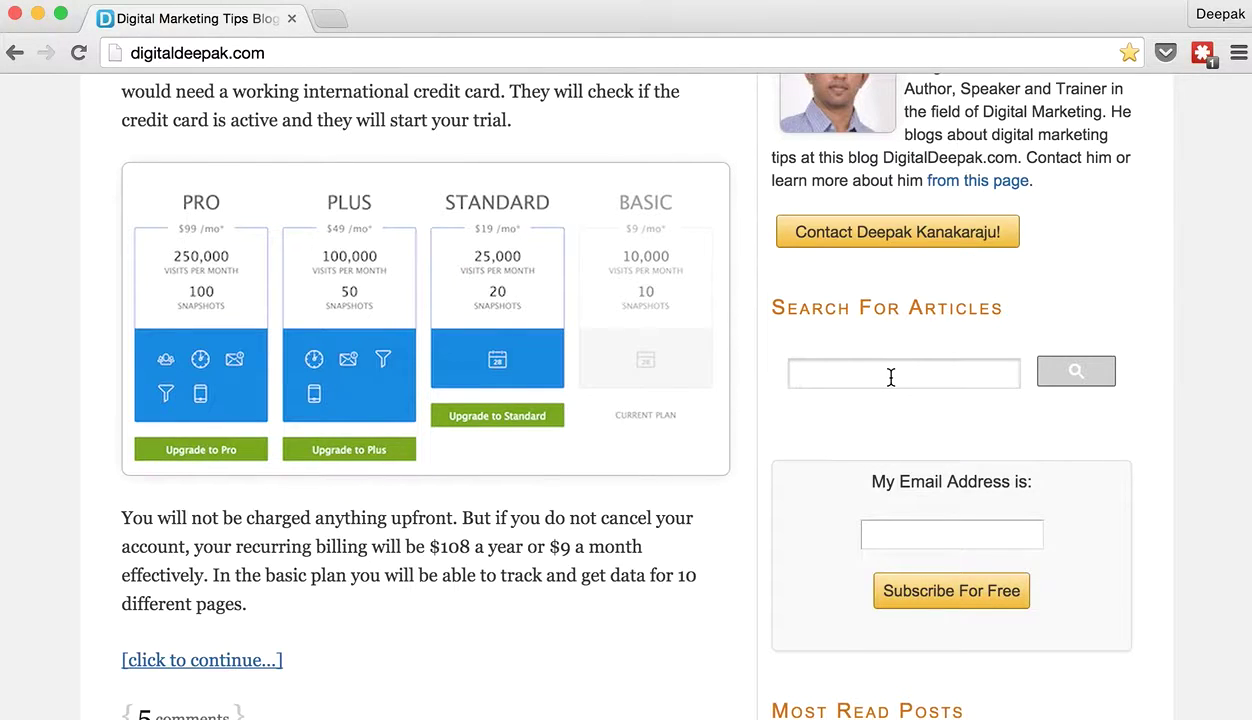
type("drip marketing")
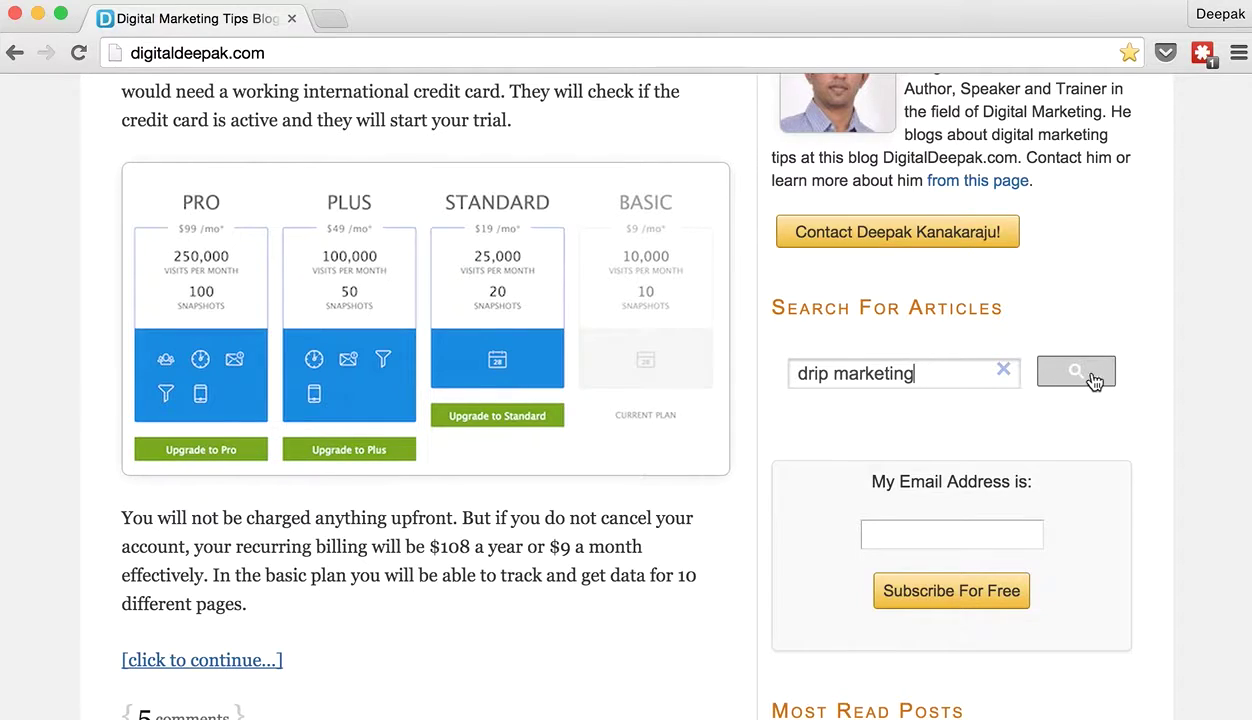
left_click(1095, 378)
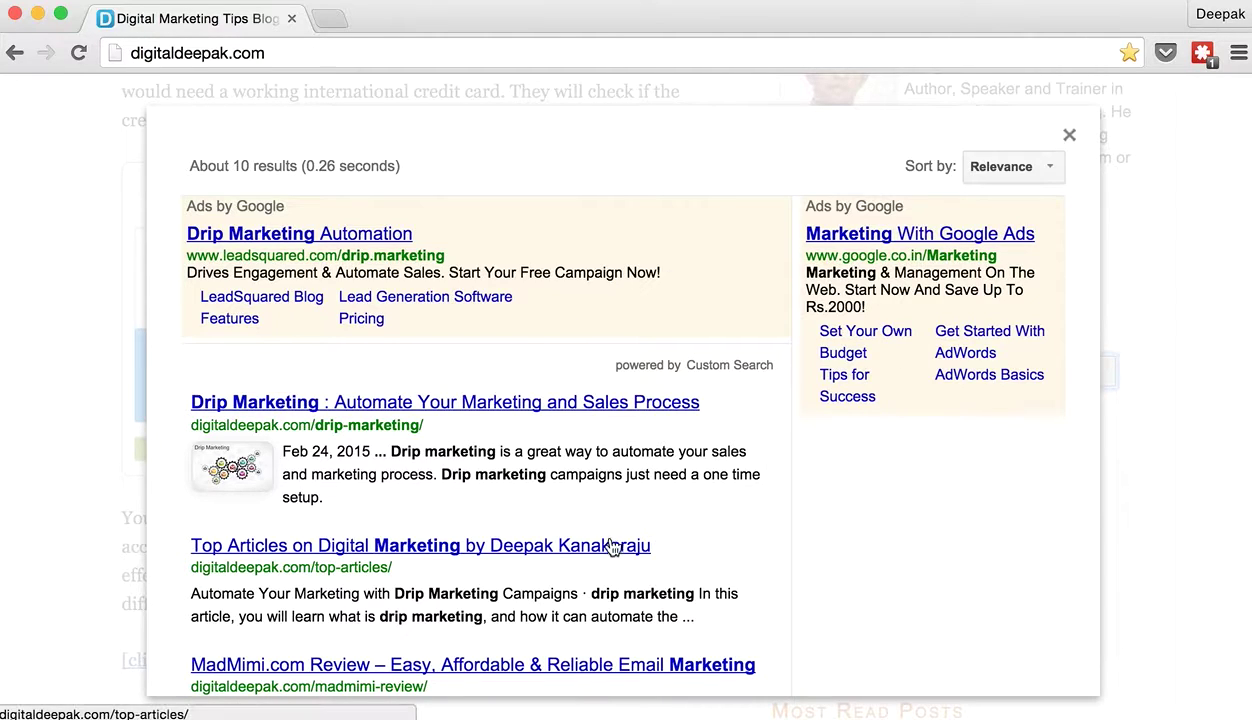
scroll(518, 452, "down", 3)
scroll(520, 460, "down", 1)
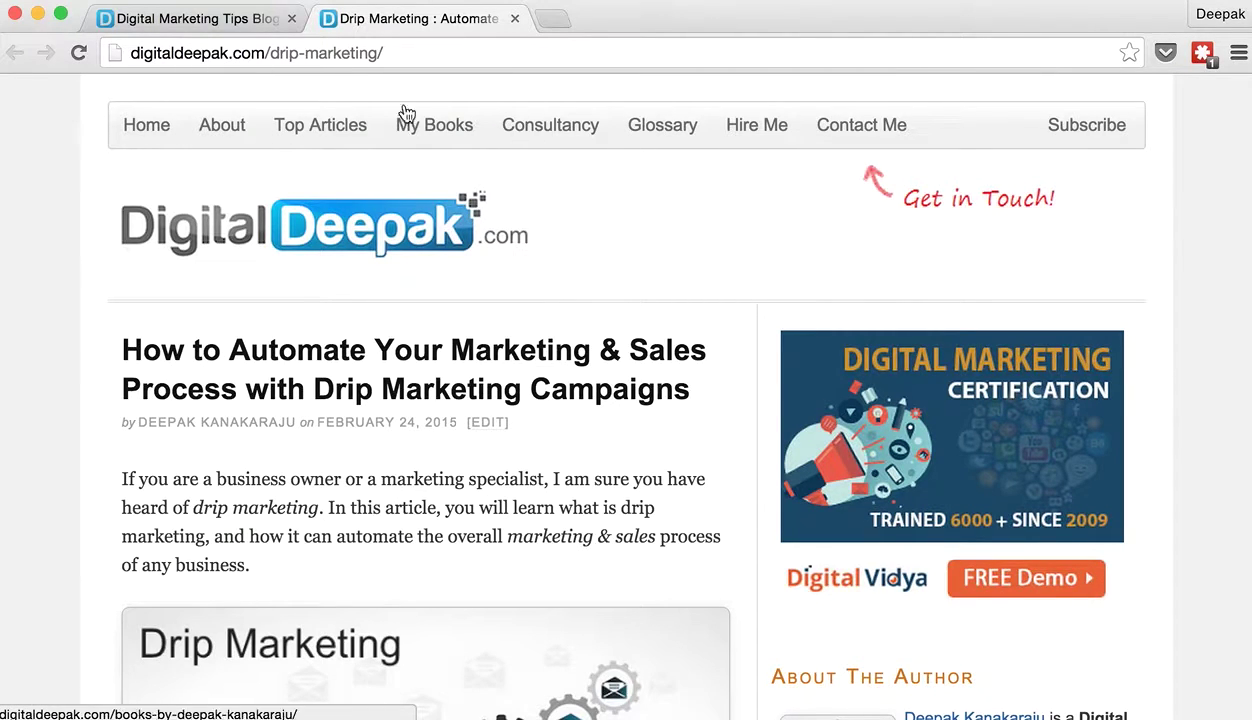
scroll(388, 378, "down", 5)
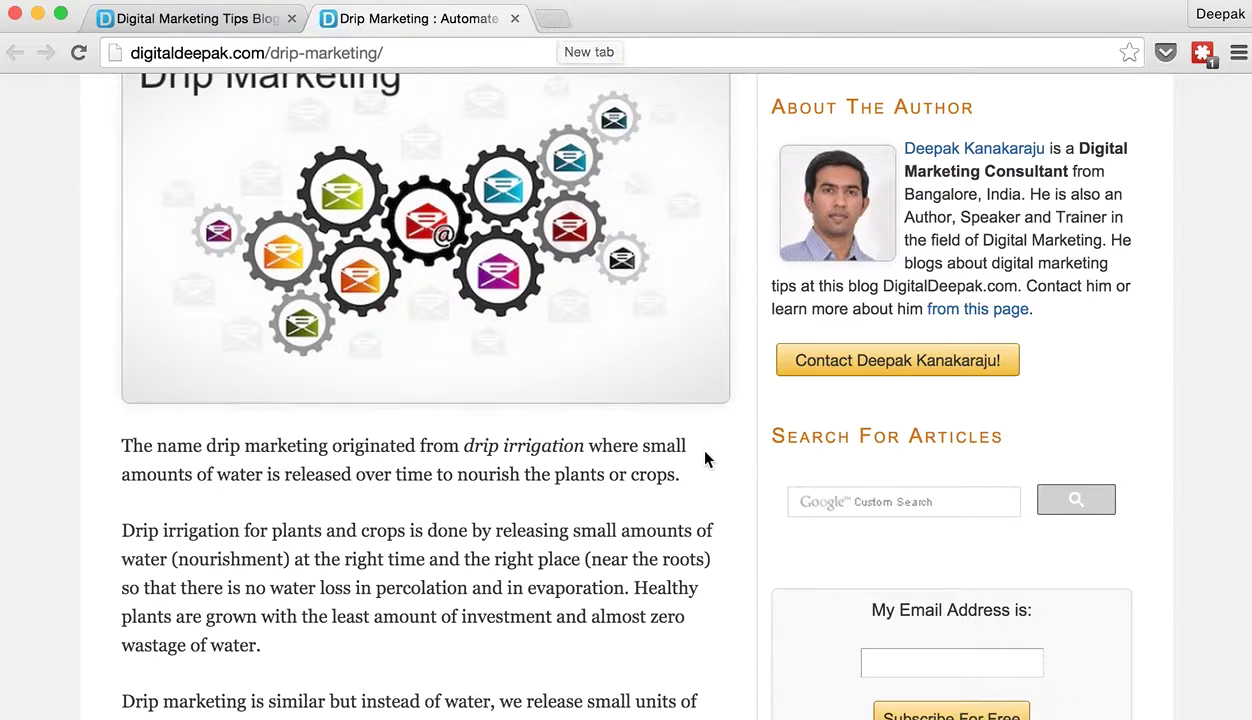
- Go to google.com, search 'google custom search engine' and open the cse.google.com result
left_click(533, 60)
type("goog")
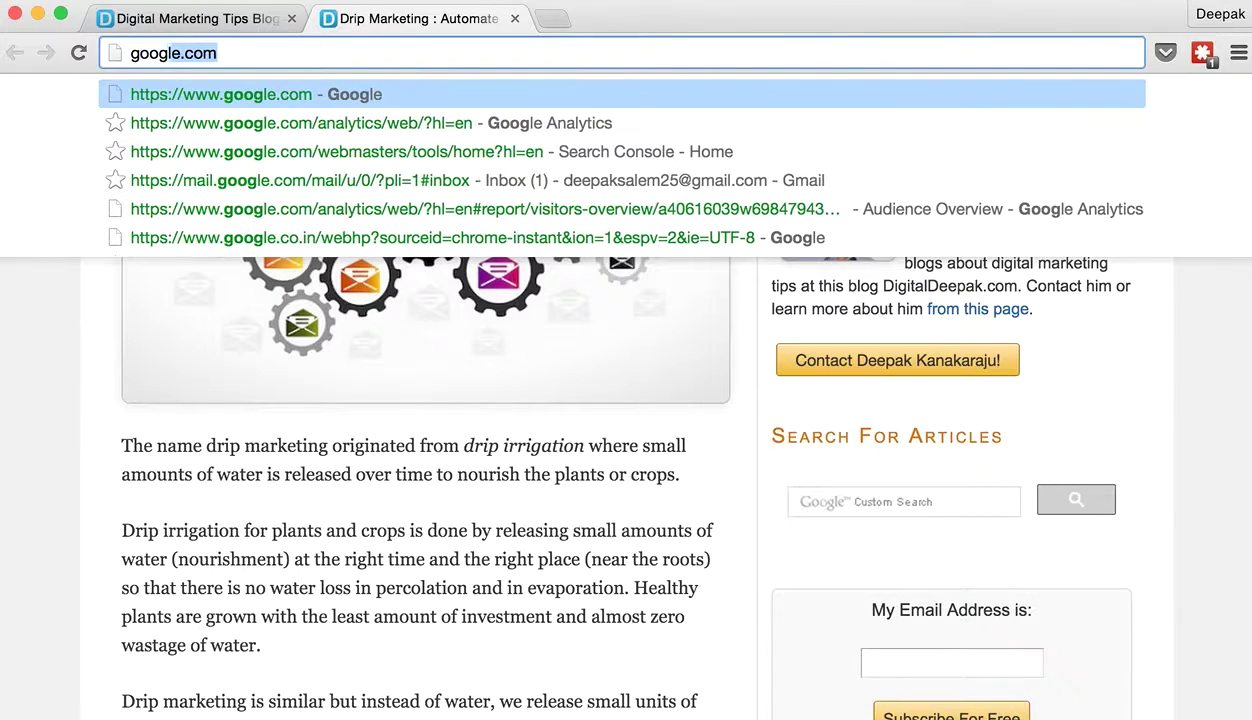
type("le")
key("Return")
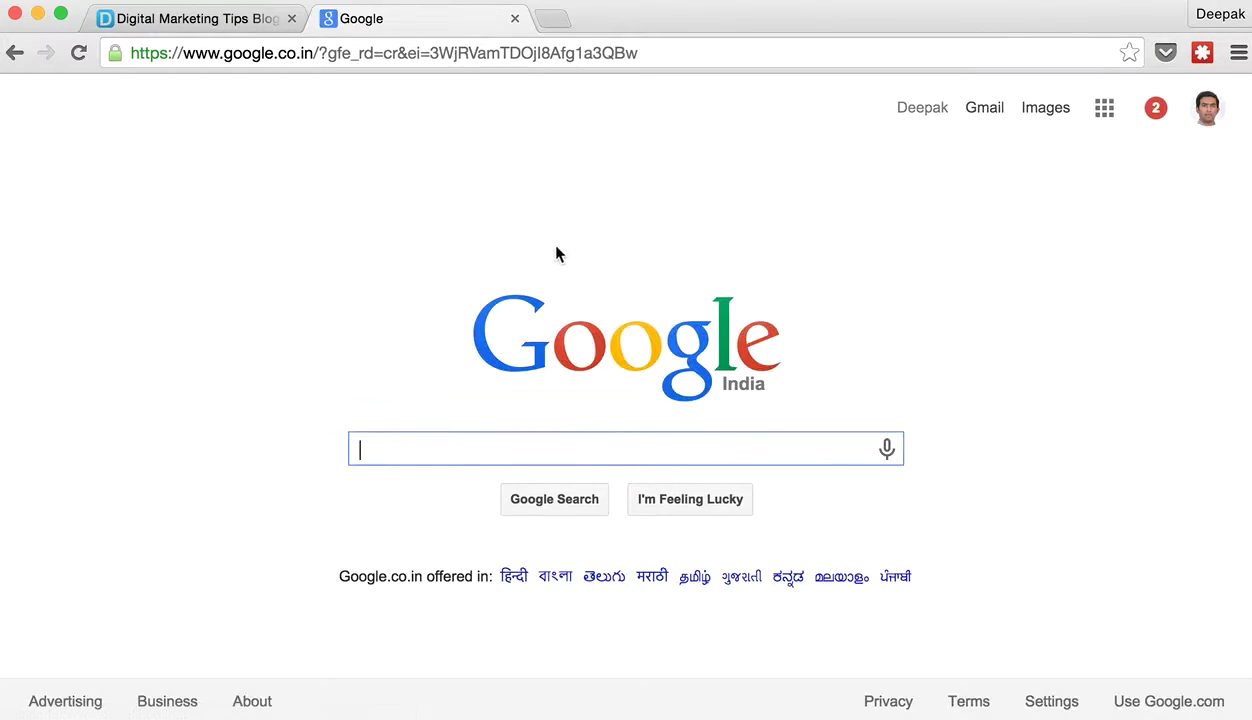
type("google")
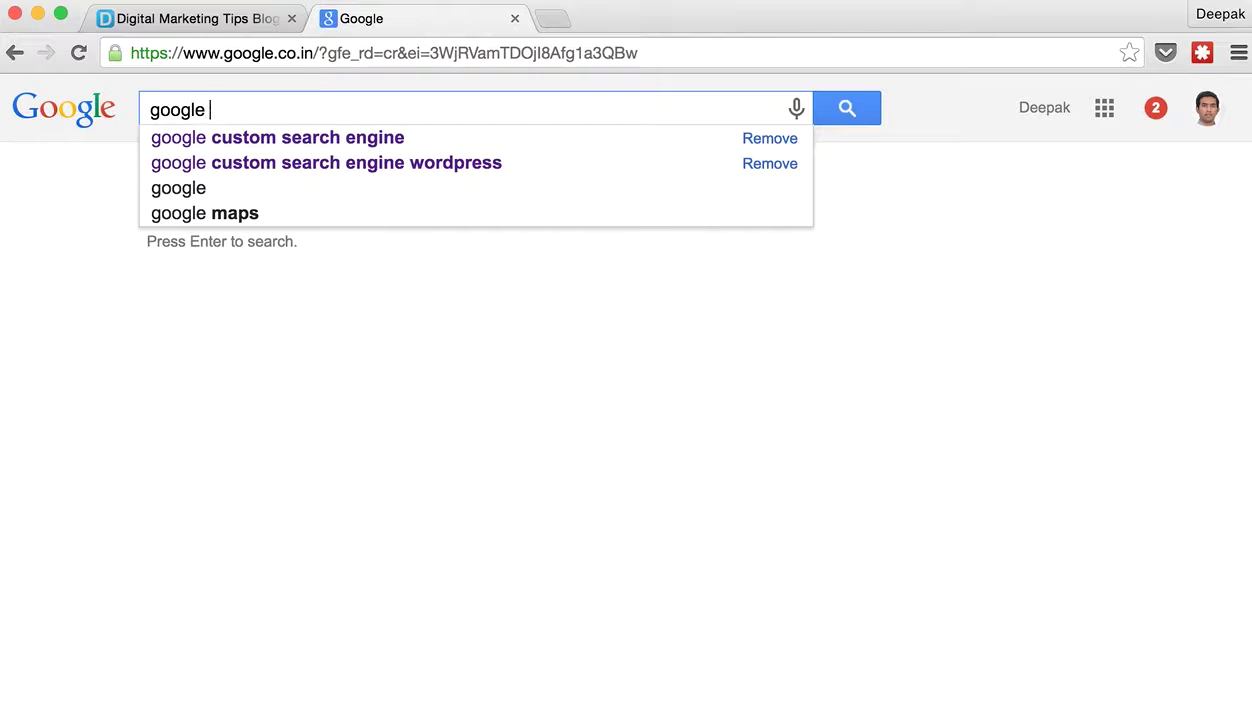
key("Down")
key("Return")
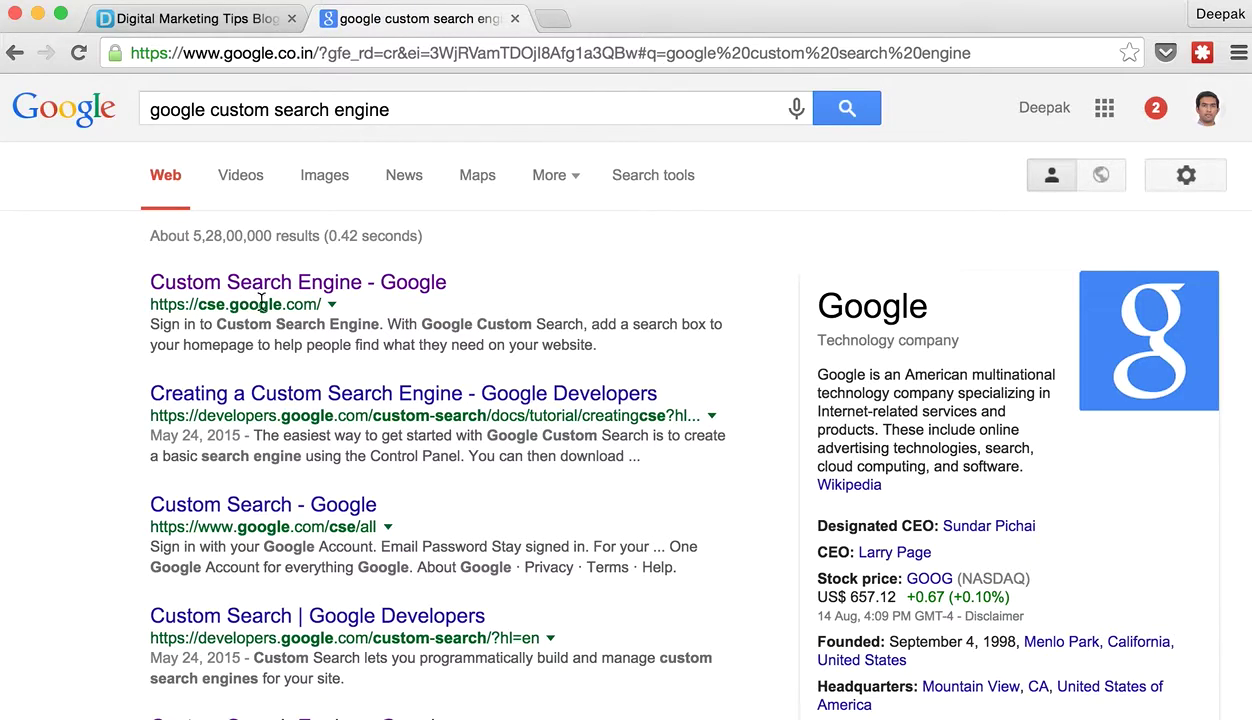
left_click(297, 285)
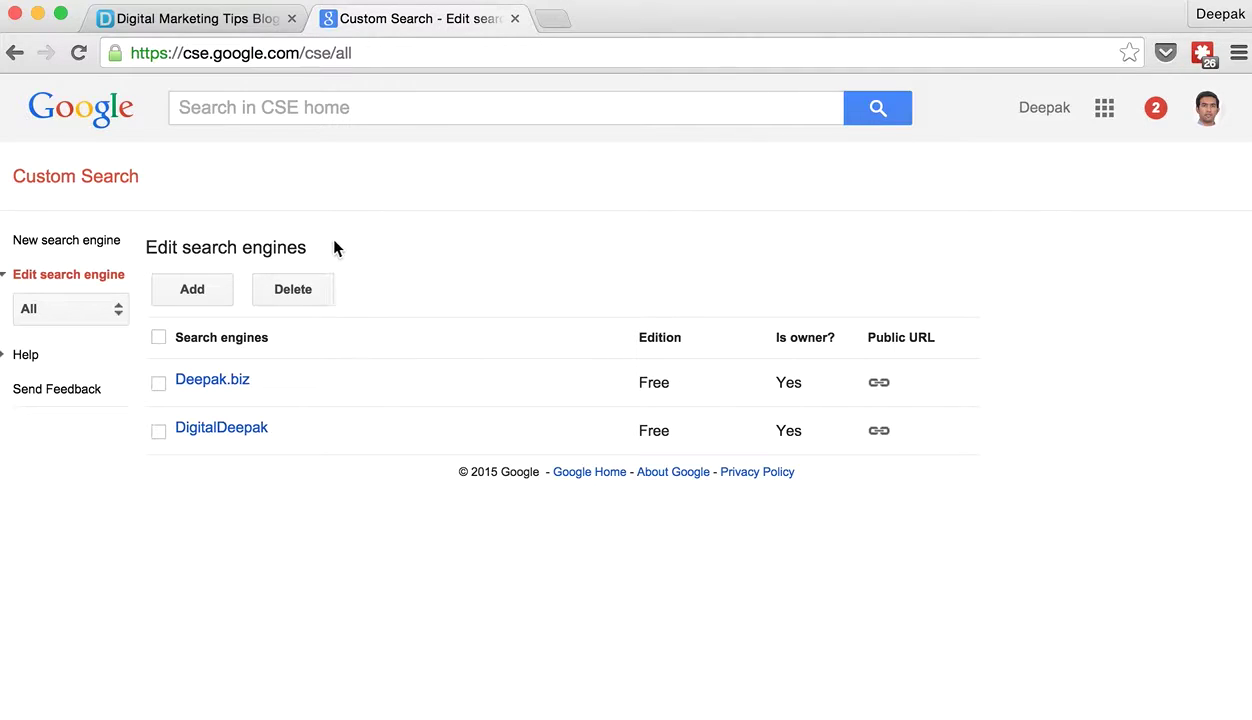
- Delete the Deepak.biz search engine, confirming the deletion with OK
left_click(160, 385)
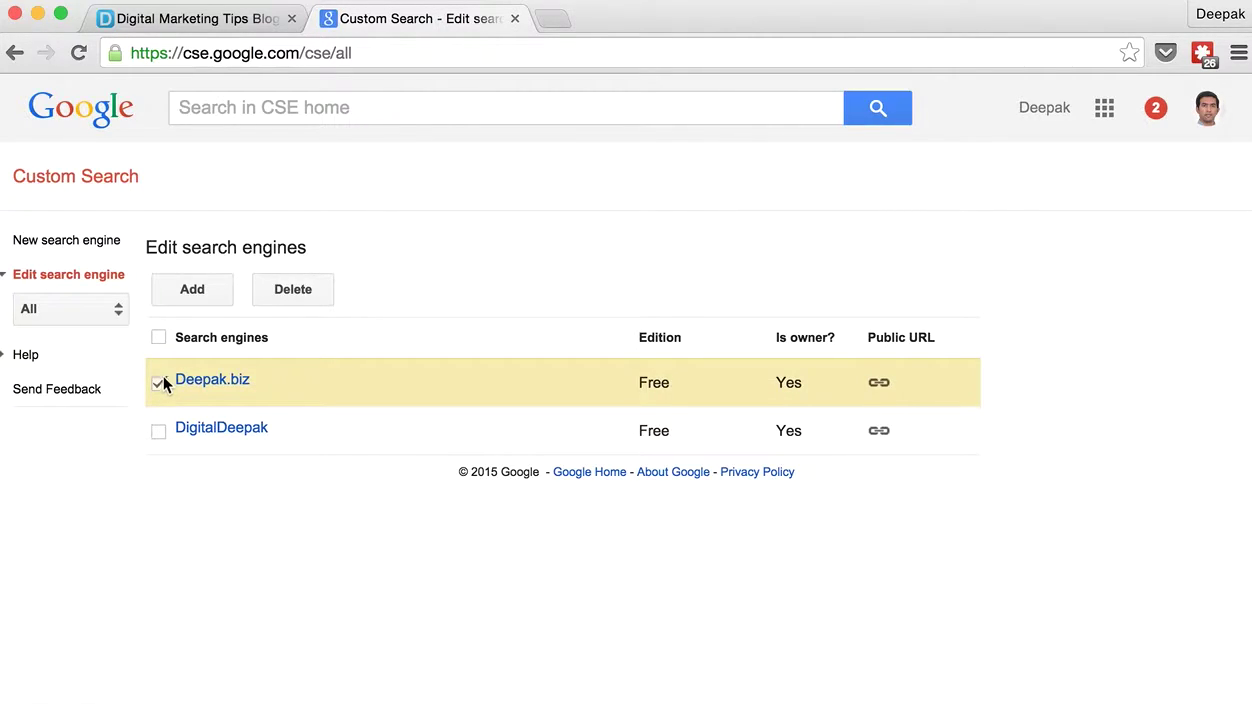
left_click(293, 292)
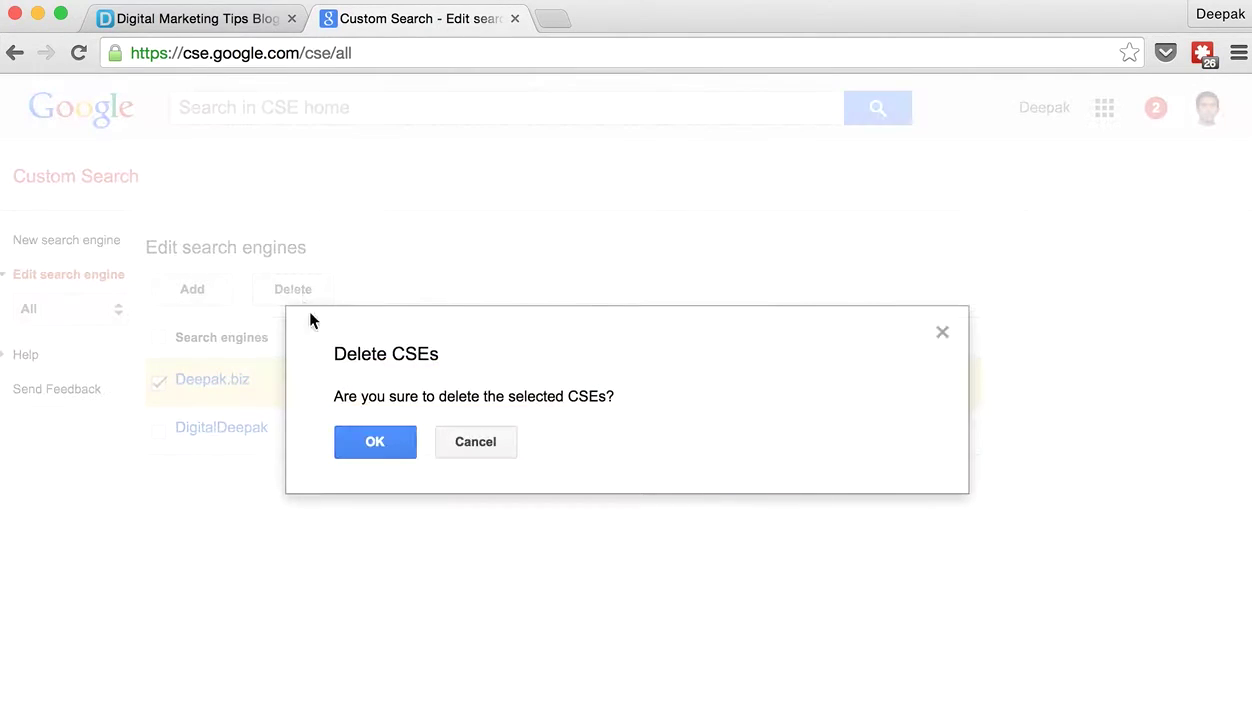
left_click(378, 445)
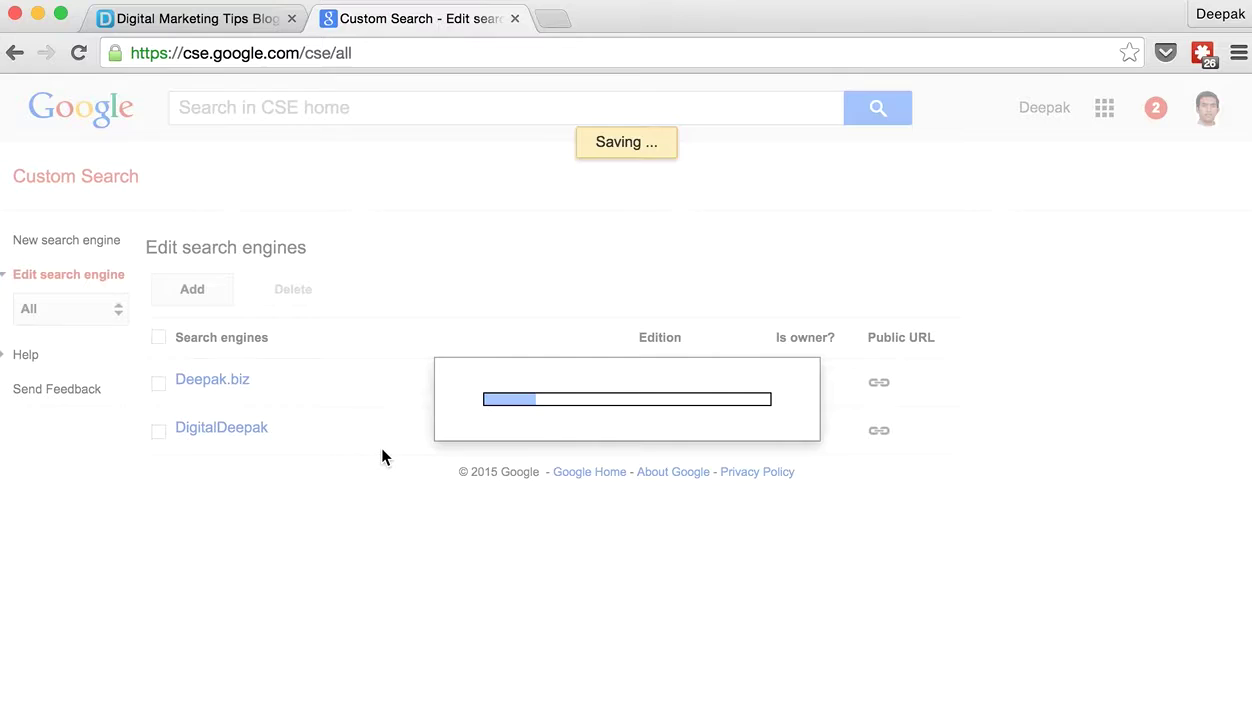
- Start a new search engine with deepak.biz as the site to search
left_click(192, 289)
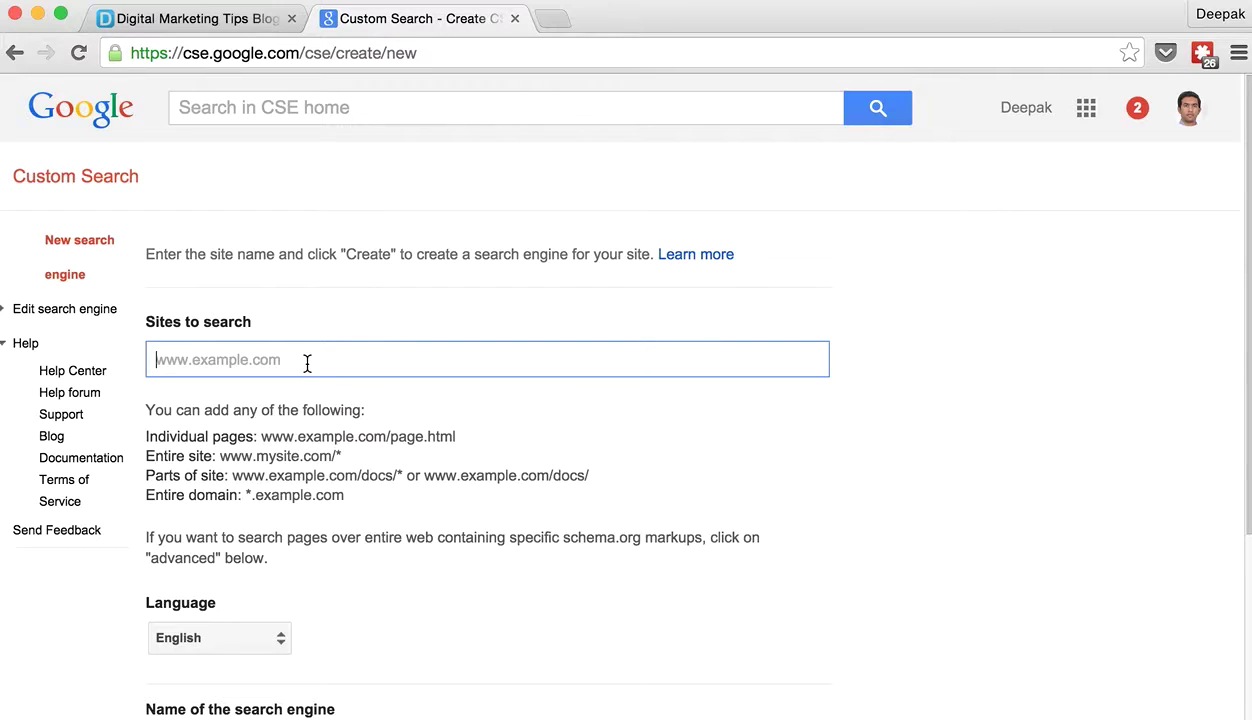
type("deepak.")
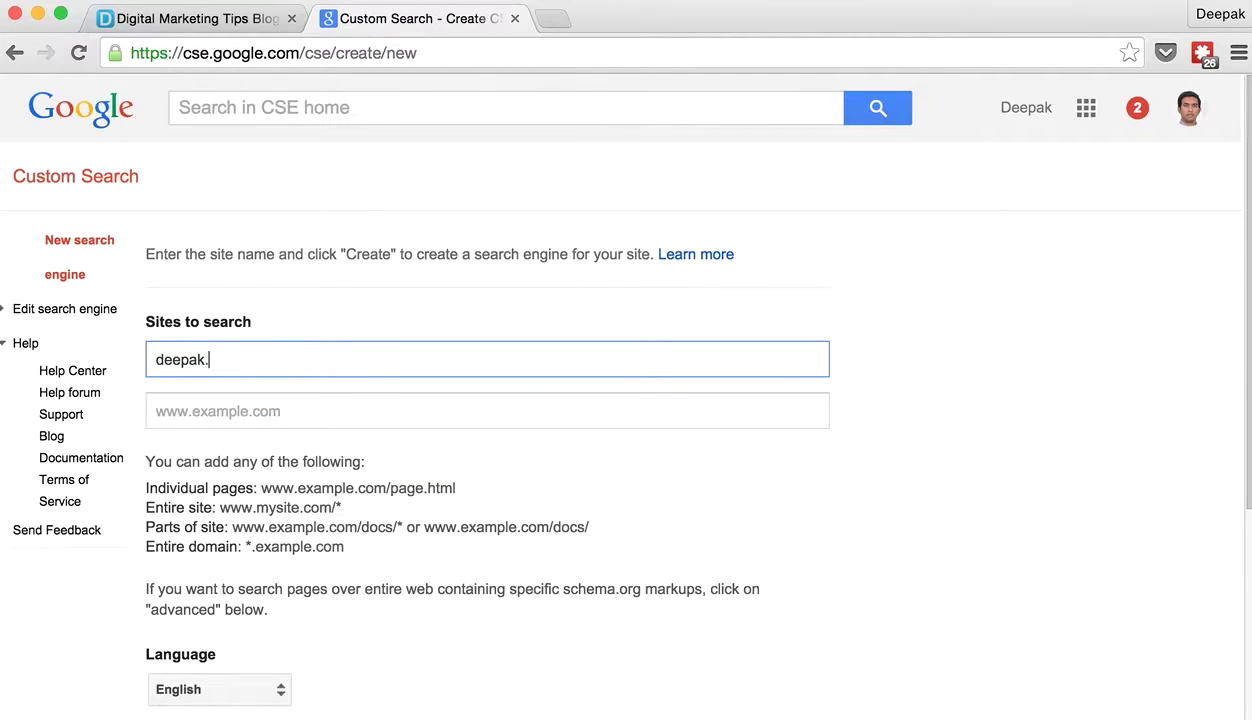
type("biz")
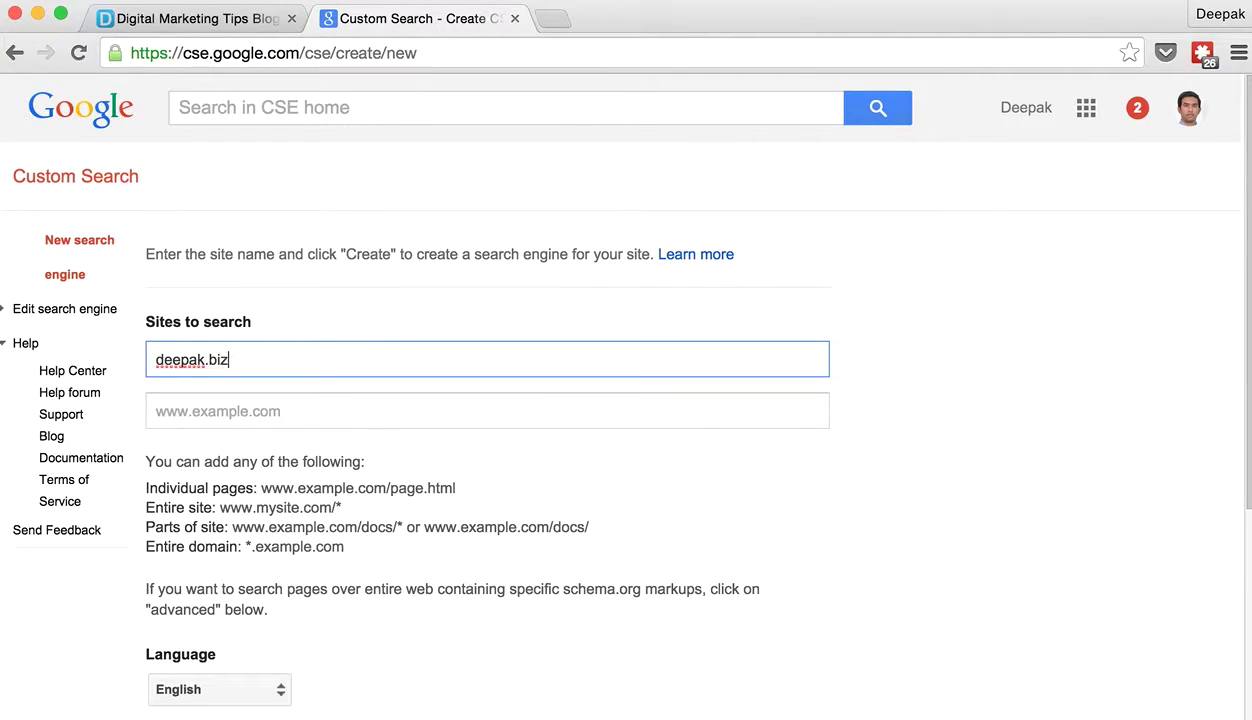
left_click(355, 407)
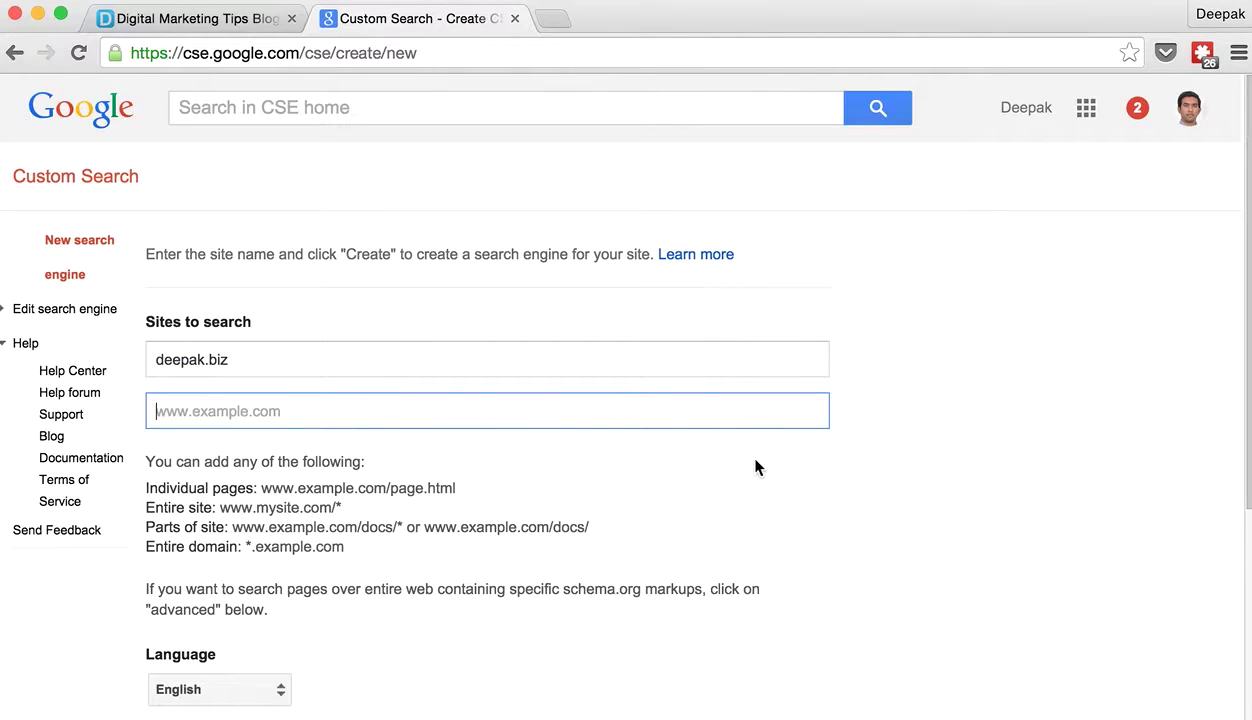
left_click(906, 418)
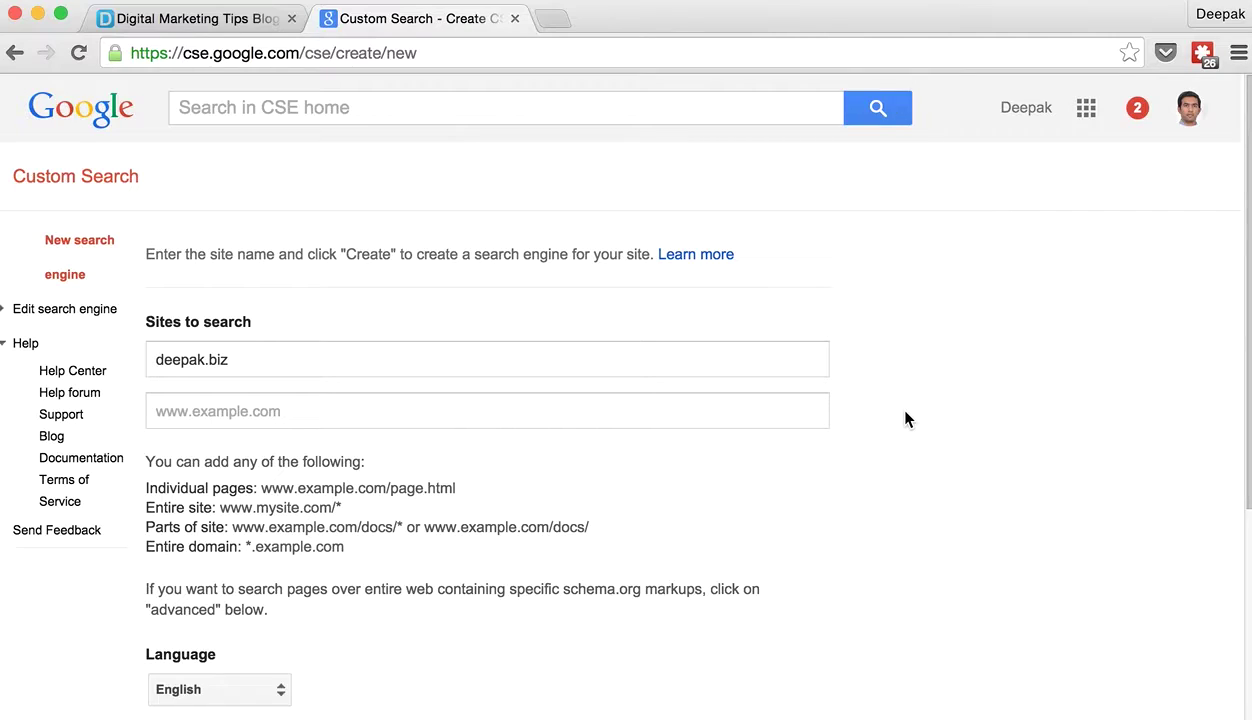
- Keep the suggested name Deepak.biz and create the engine
scroll(906, 418, "down", 5)
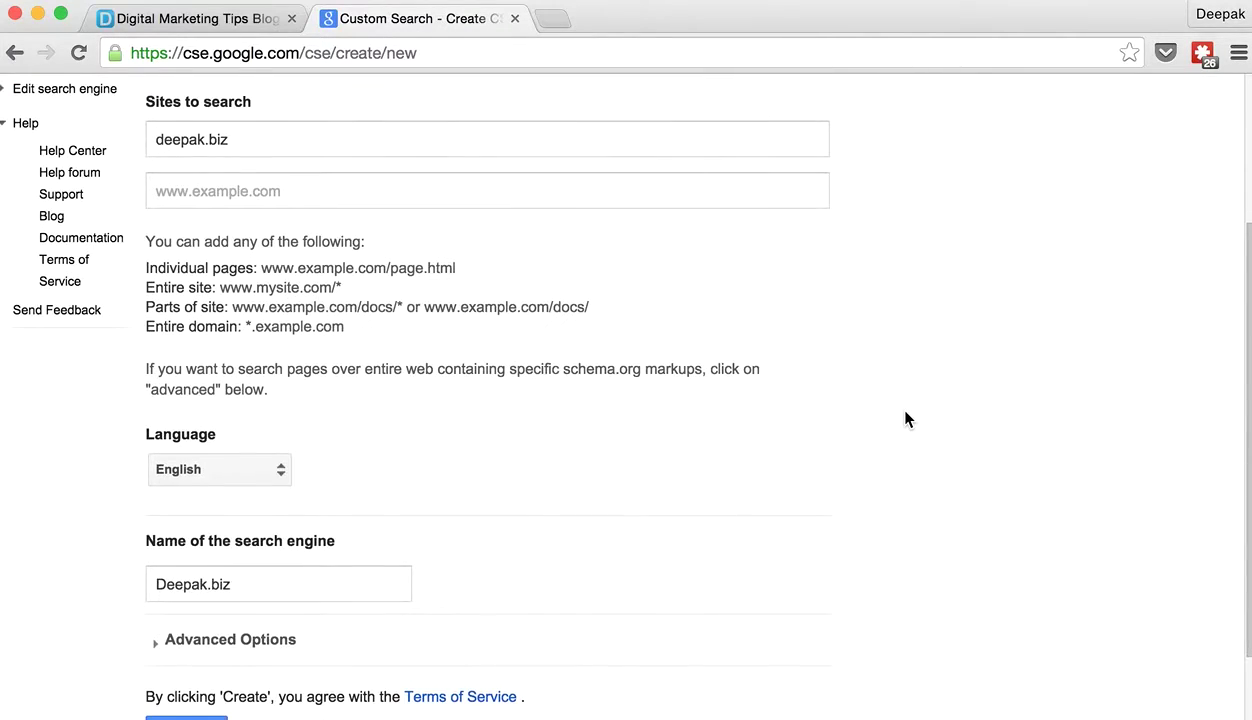
scroll(906, 418, "down", 2)
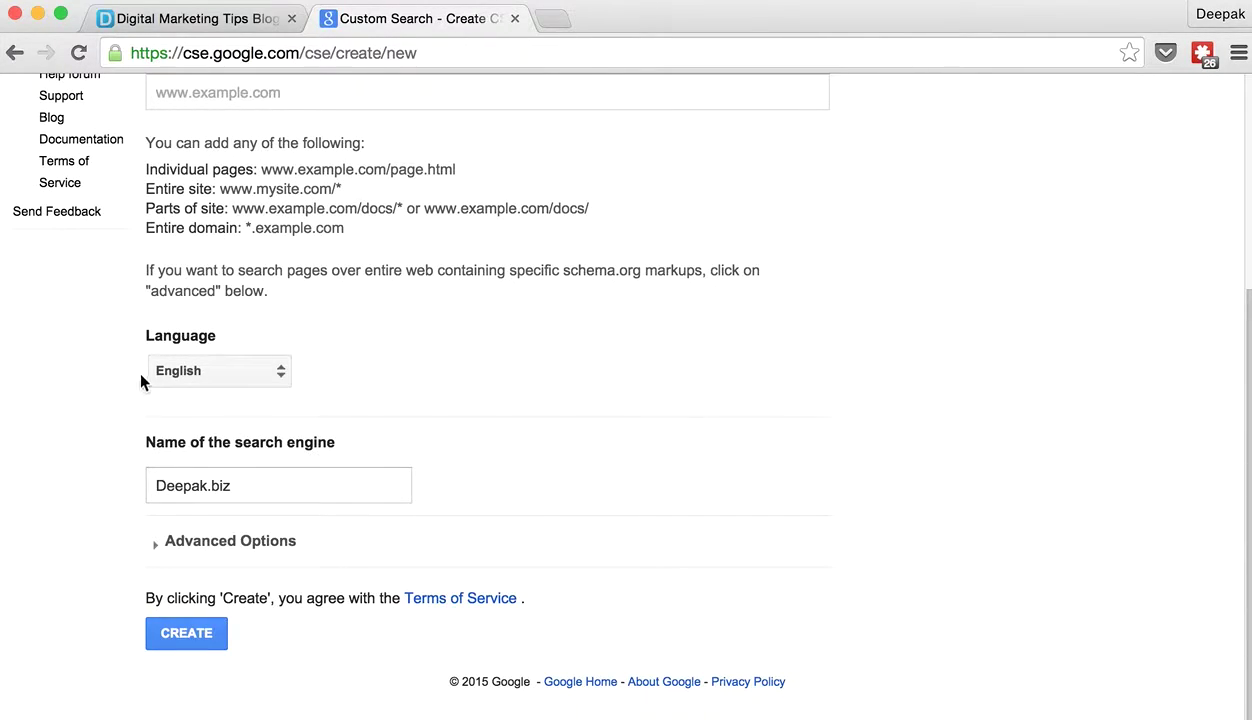
left_click_drag(144, 441, 352, 455)
left_click(410, 425)
left_click(168, 482)
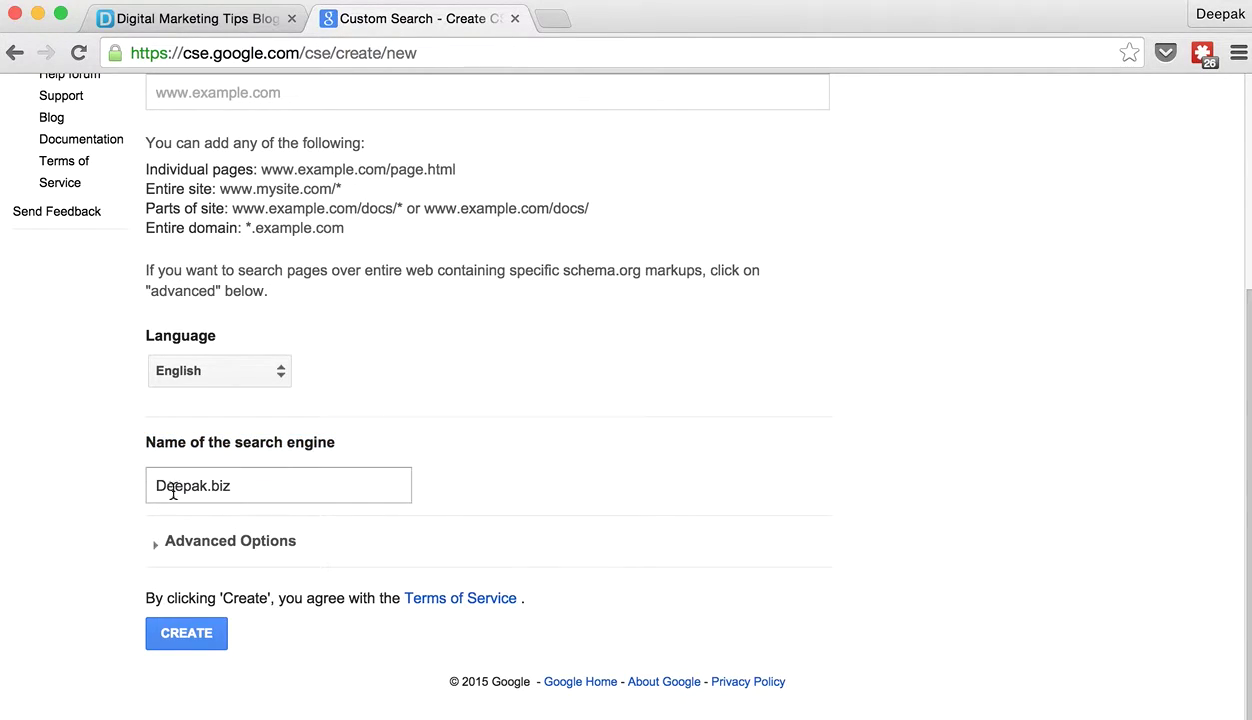
left_click(287, 516)
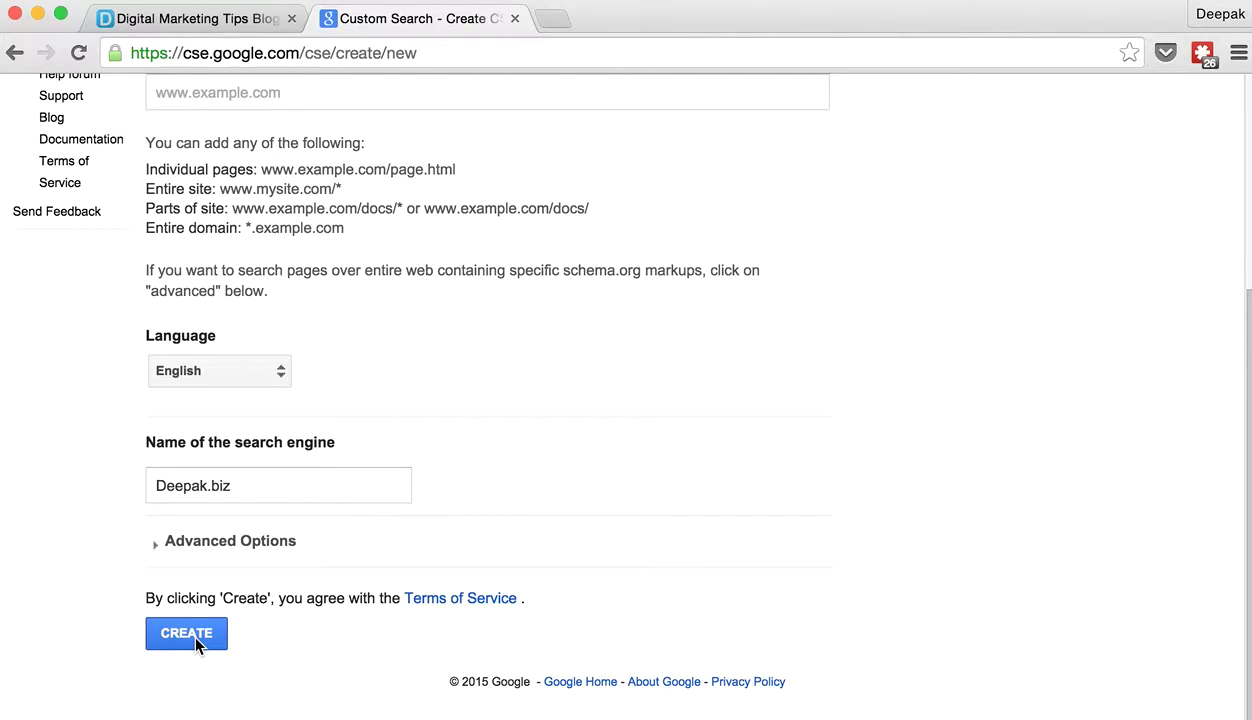
left_click(196, 641)
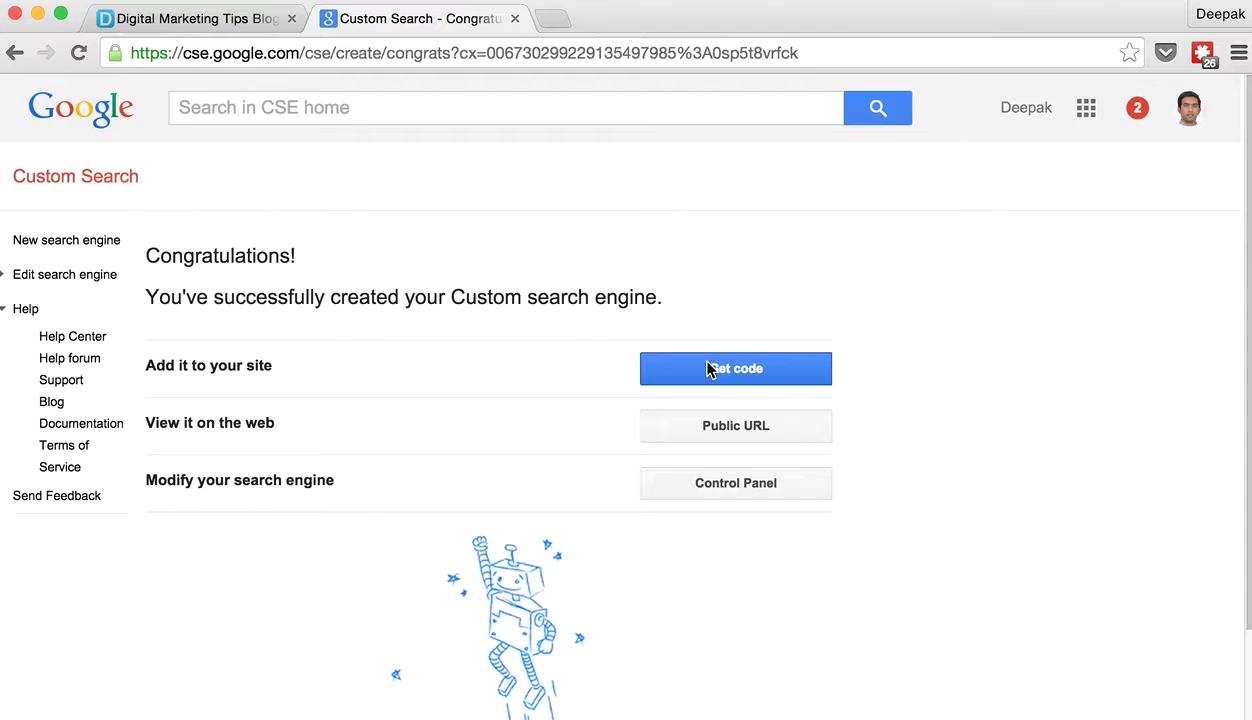
- On the engine's public URL, search 'deepak', review the ~28 deepak.biz results, then close them
left_click(698, 437)
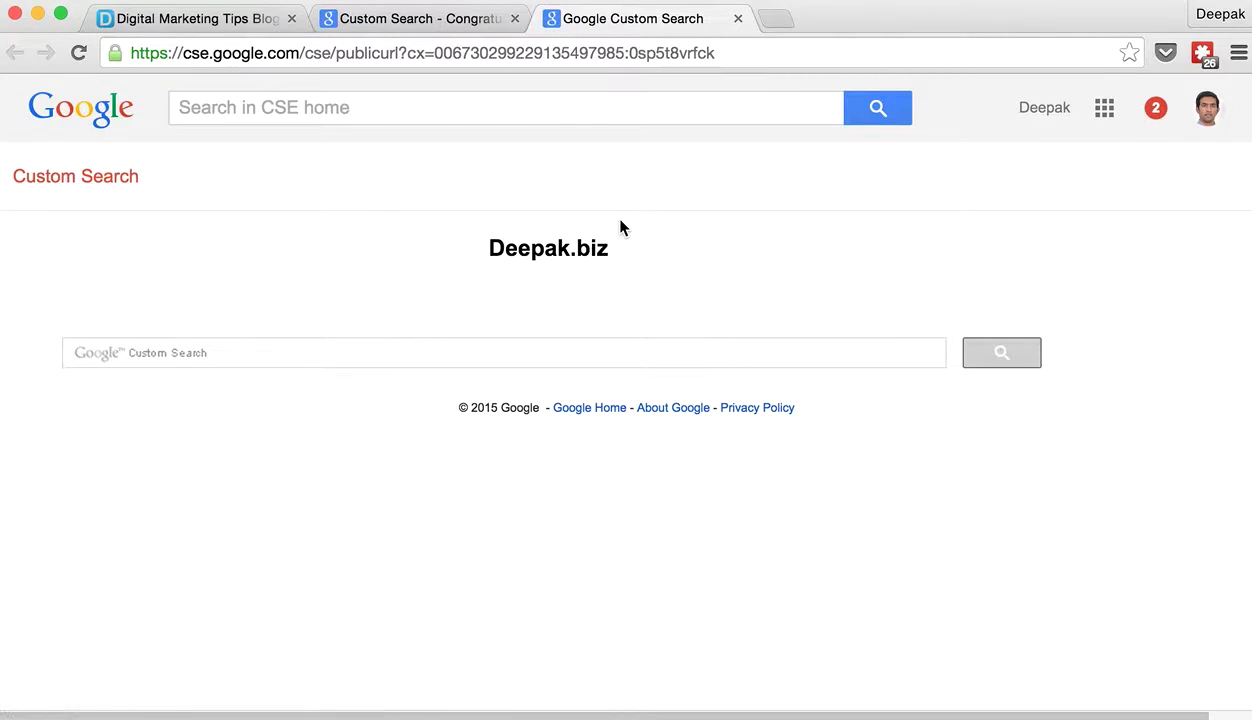
left_click(567, 62)
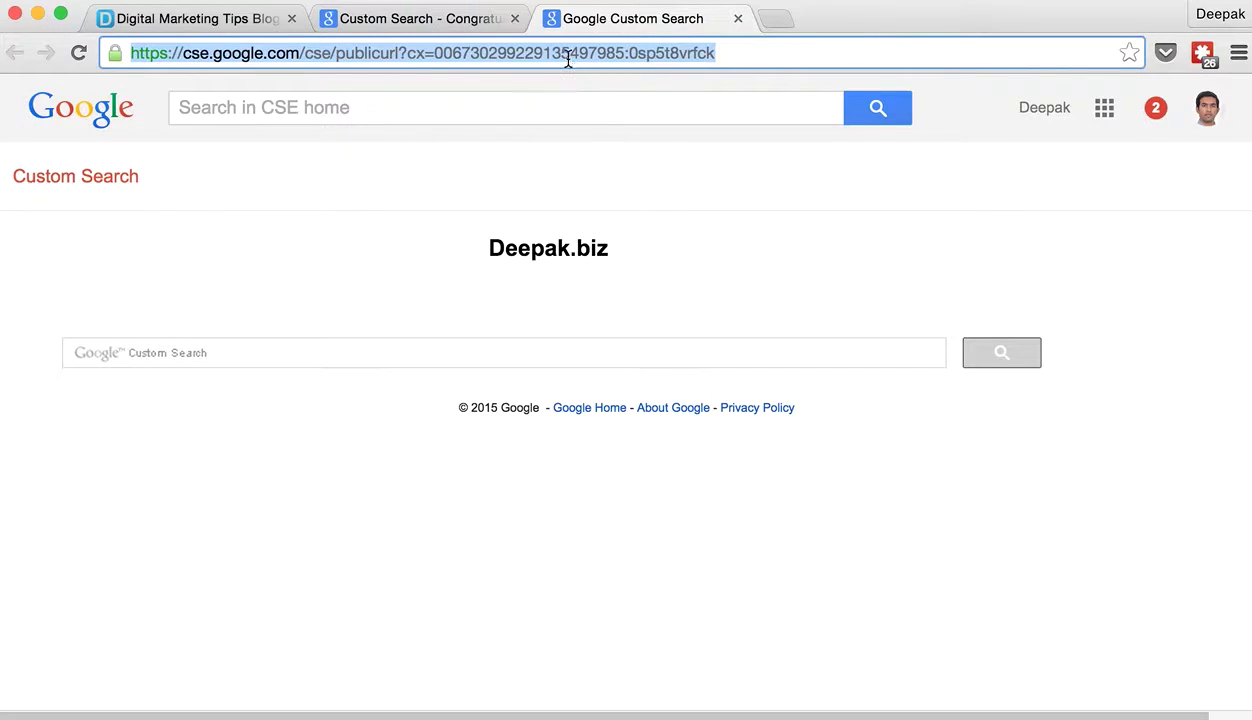
left_click(443, 348)
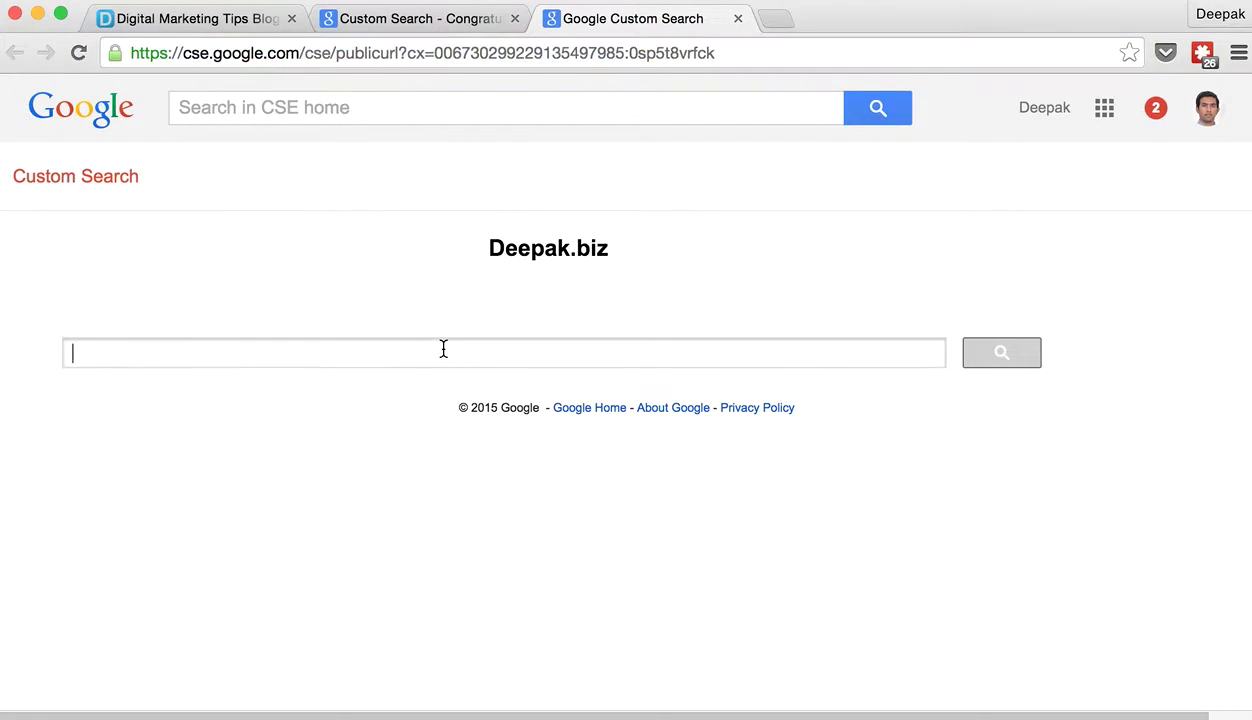
type("deepak")
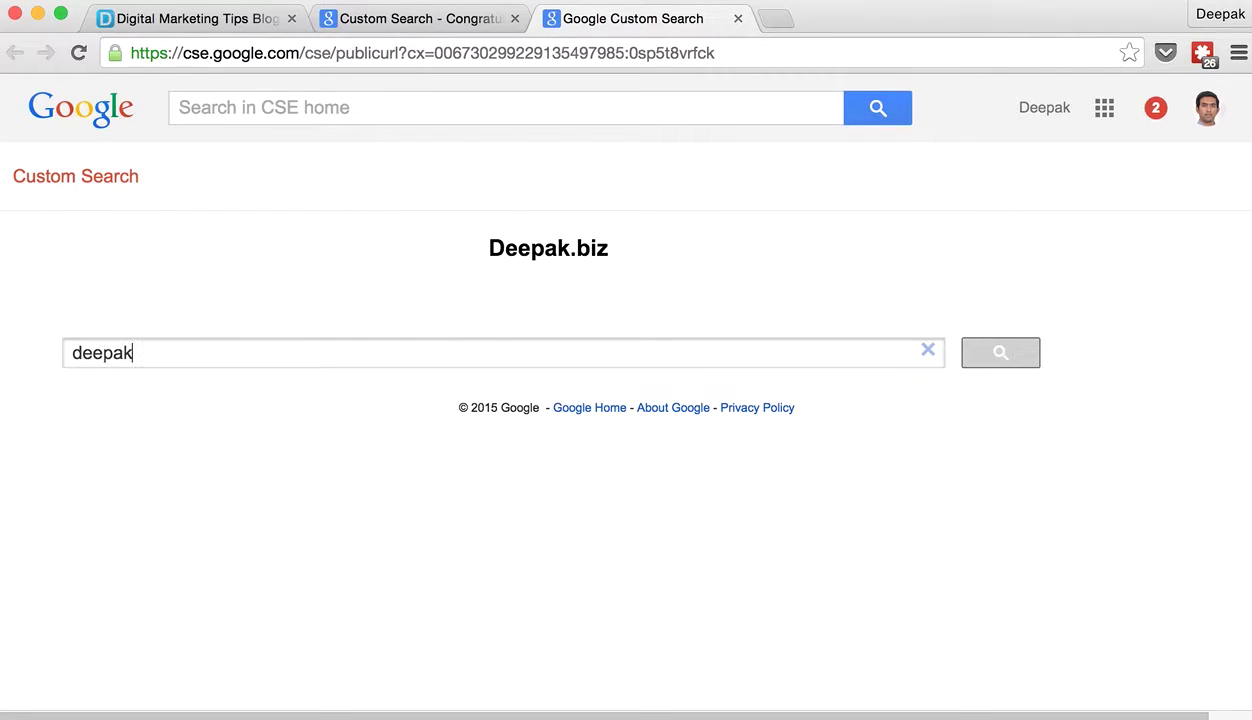
left_click(1000, 356)
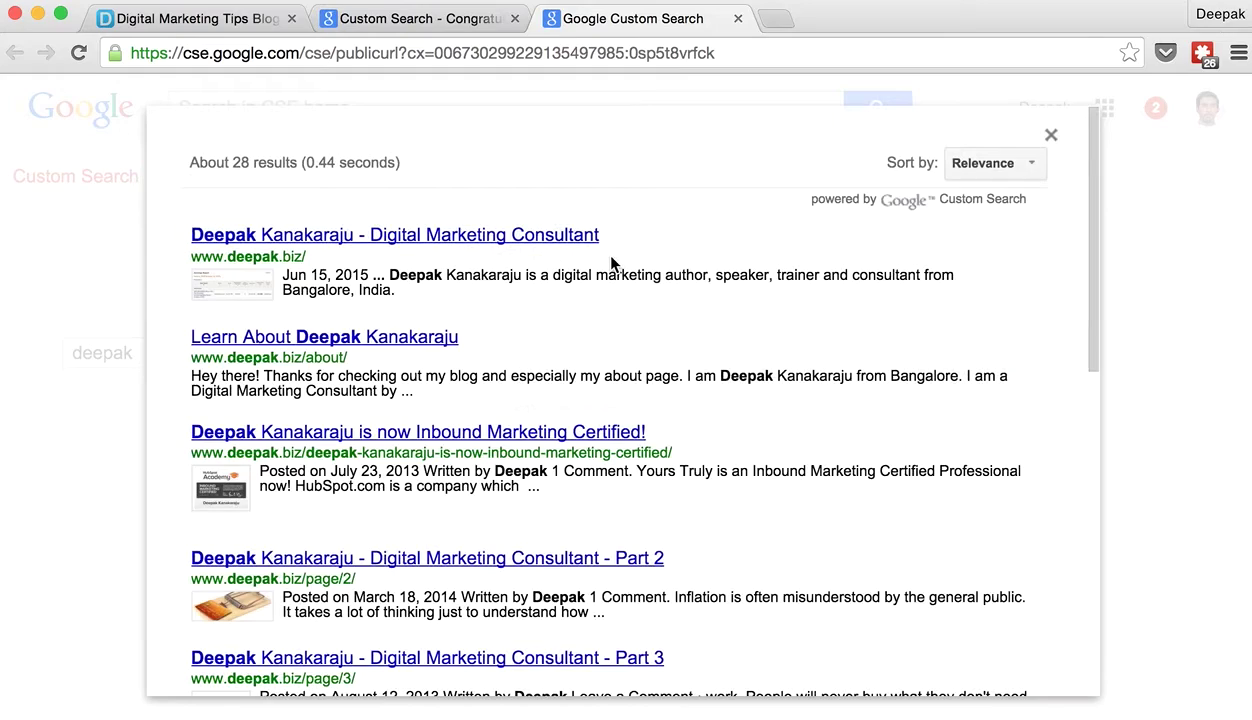
scroll(610, 258, "down", 10)
scroll(610, 258, "up", 10)
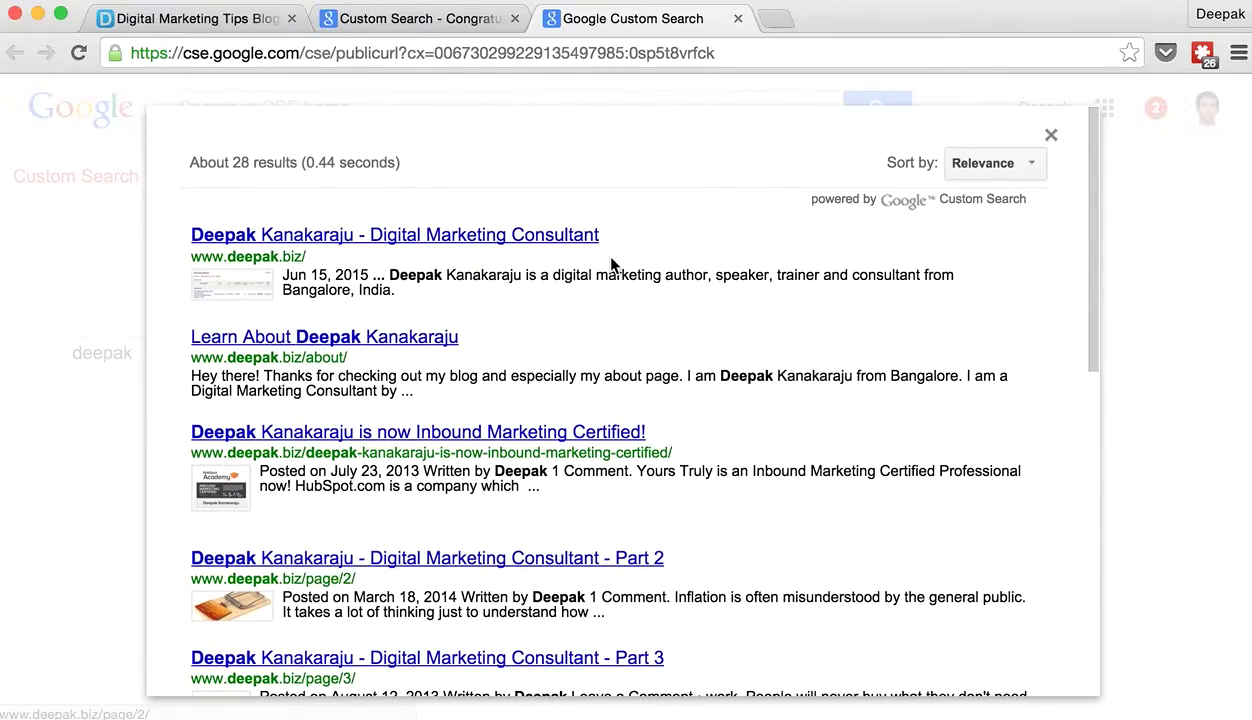
left_click(1051, 135)
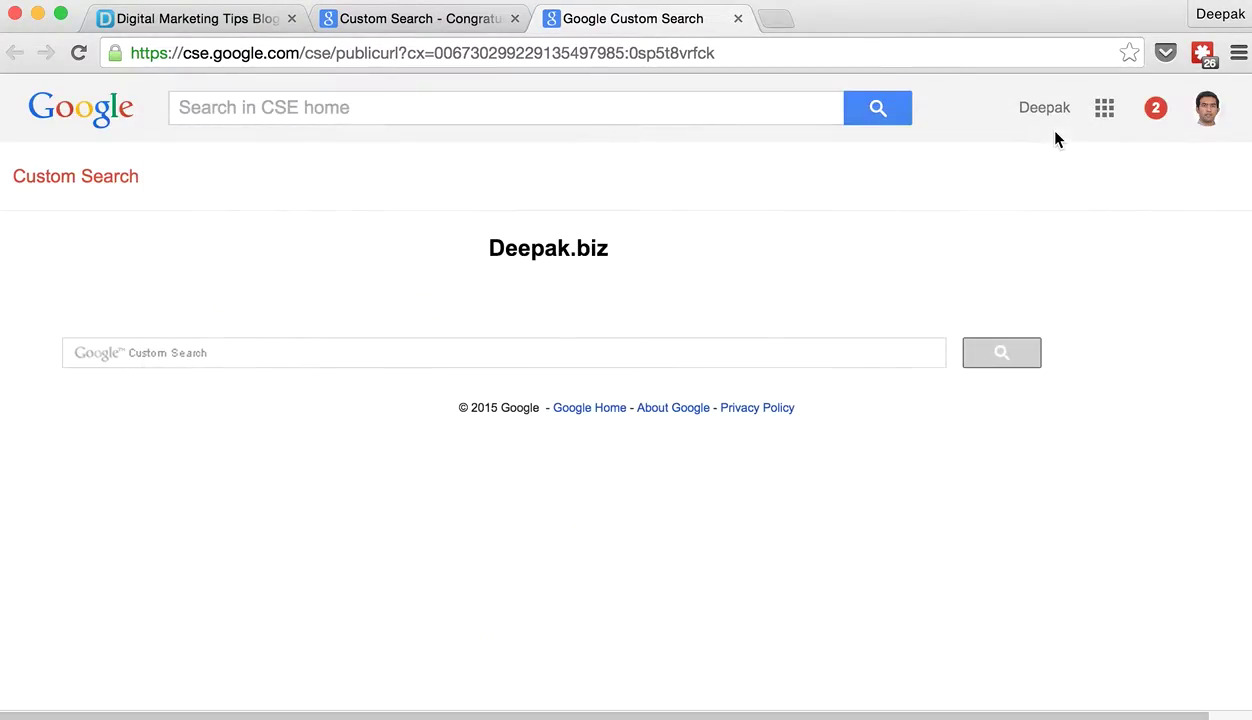
- From the congratulations page, open Get code and scroll to the Deepak.biz embed script
left_click(432, 20)
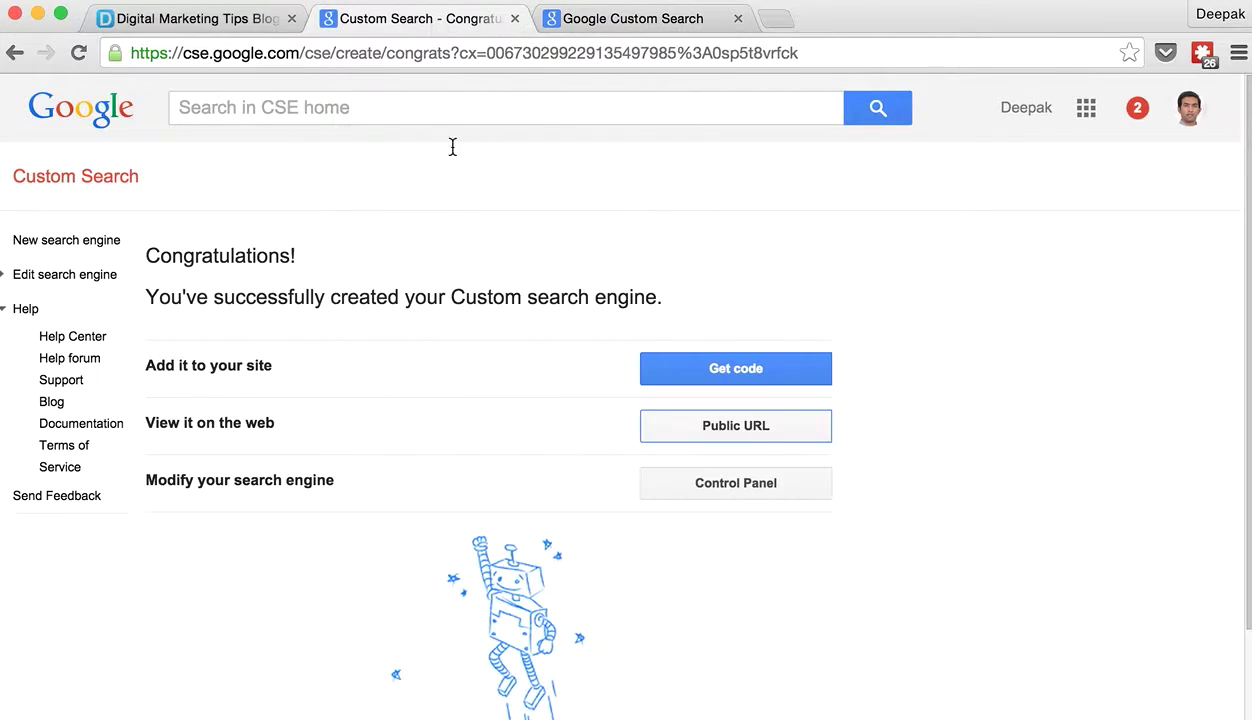
left_click(676, 373)
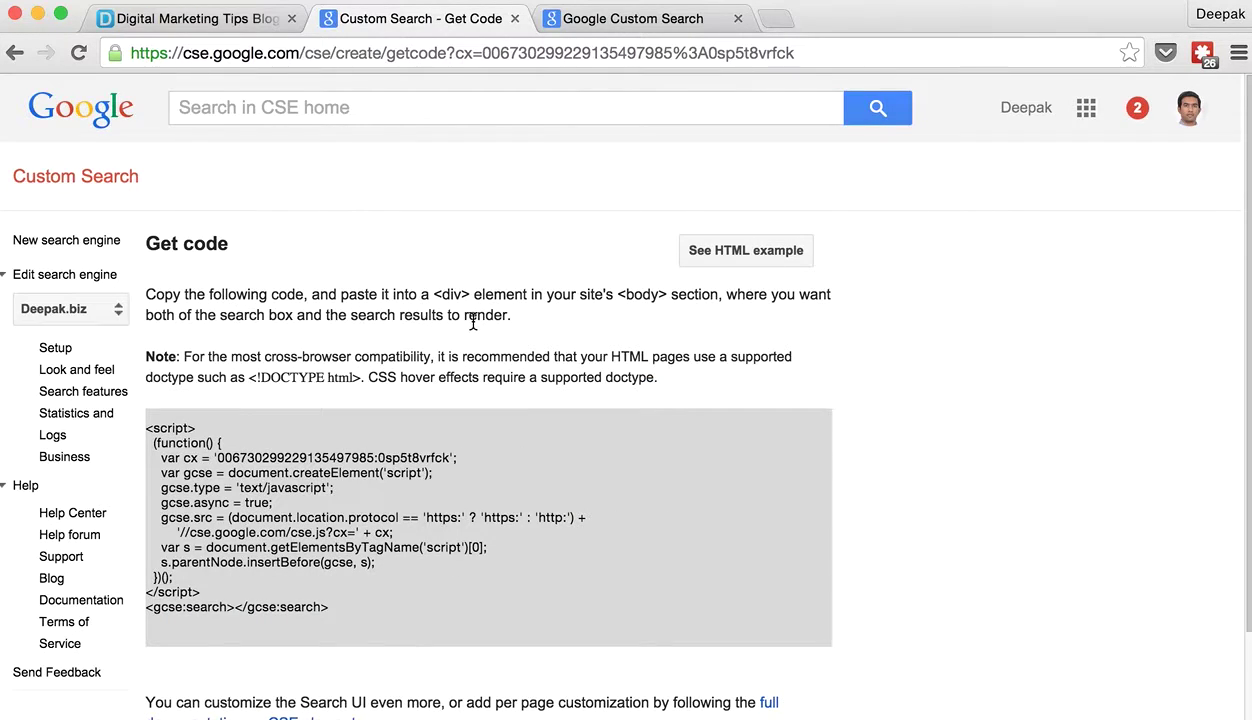
scroll(473, 322, "down", 3)
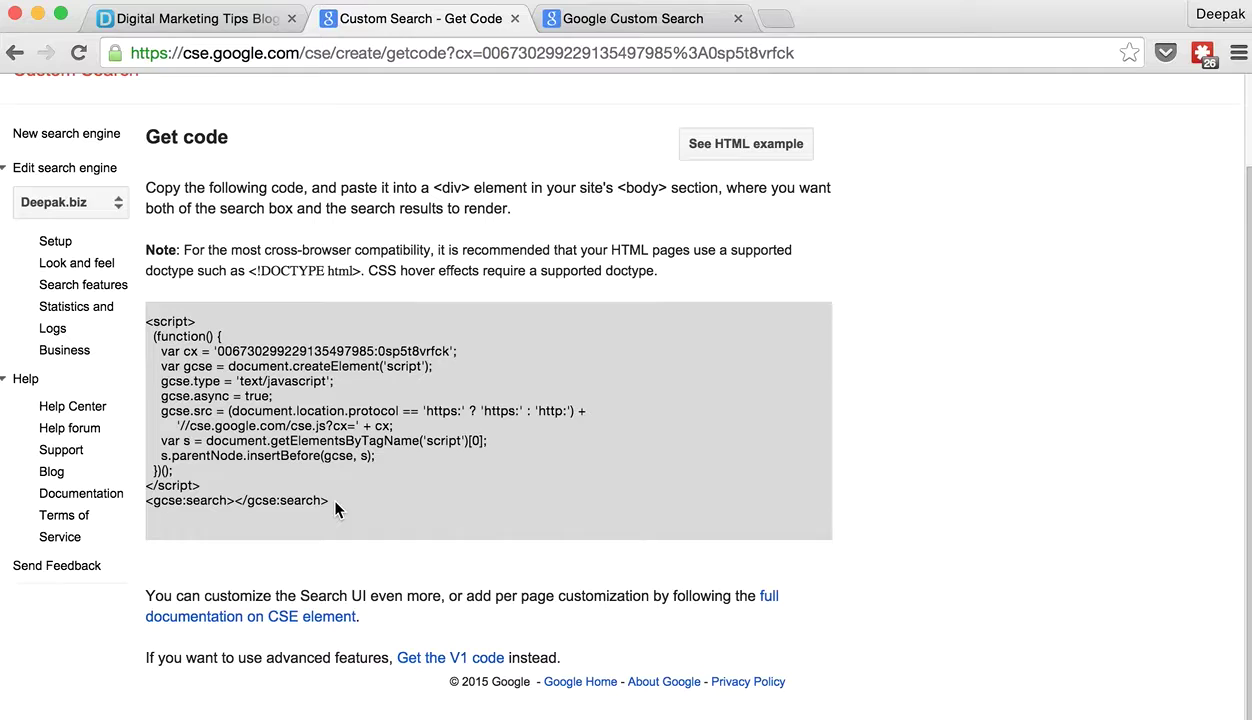
- On the blog tab, close the drip marketing search results overlay
left_click(224, 22)
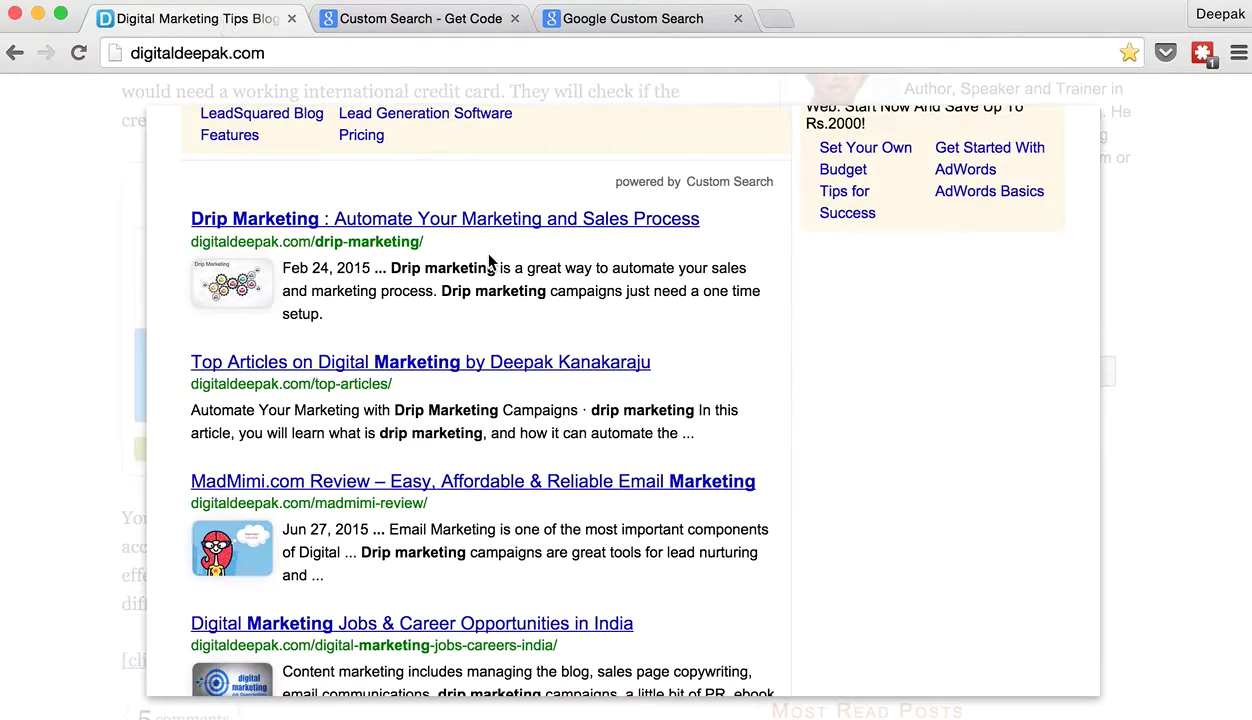
left_click(1200, 287)
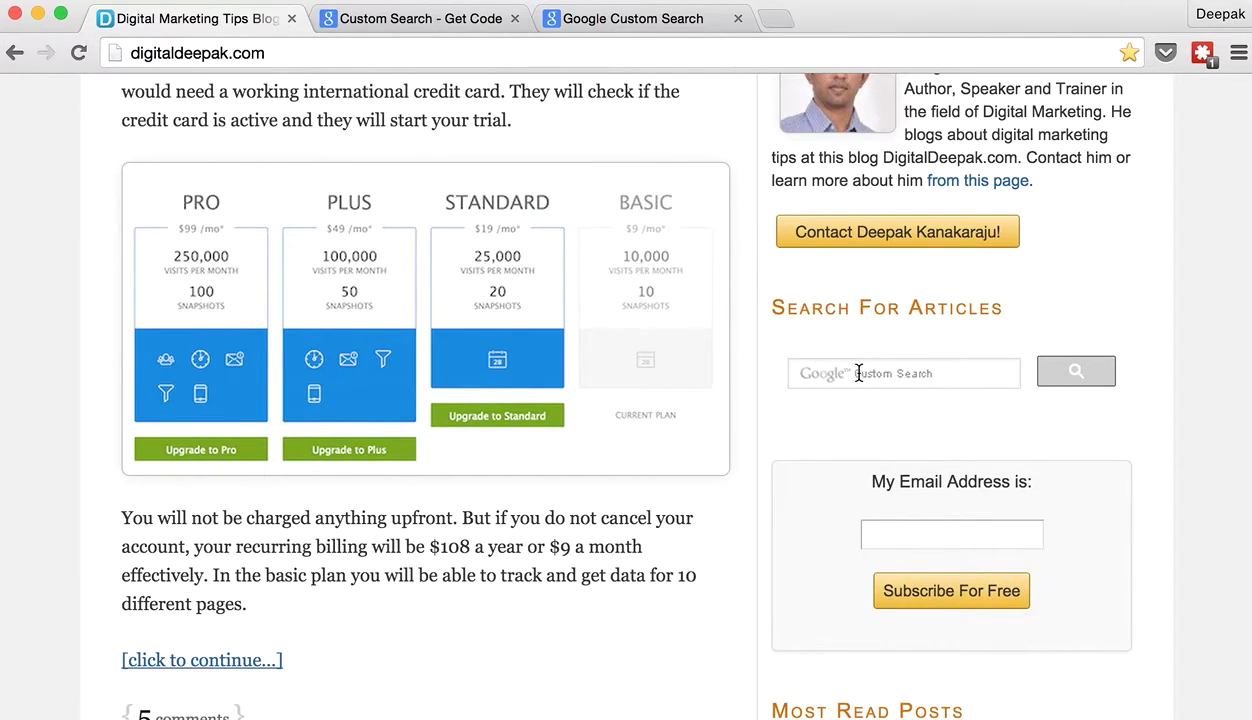
- Select the whole embed code snippet, then go to the Edit search engines list
left_click(365, 18)
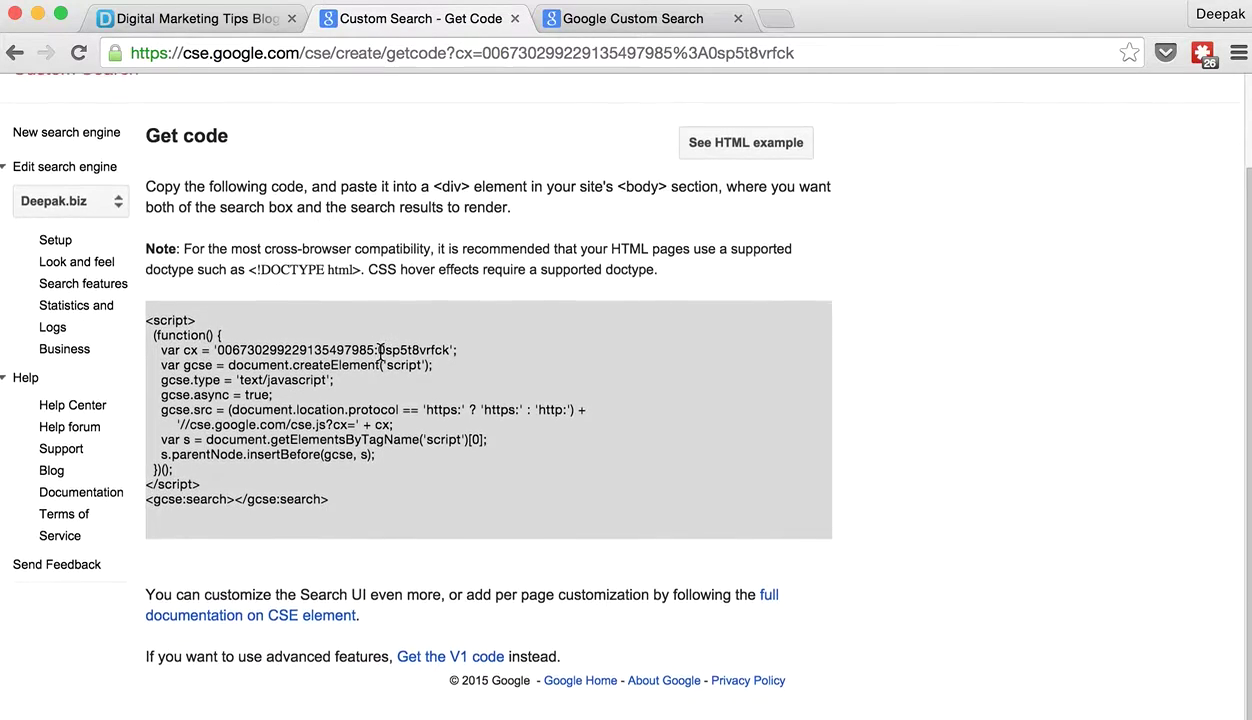
scroll(380, 350, "up", 2)
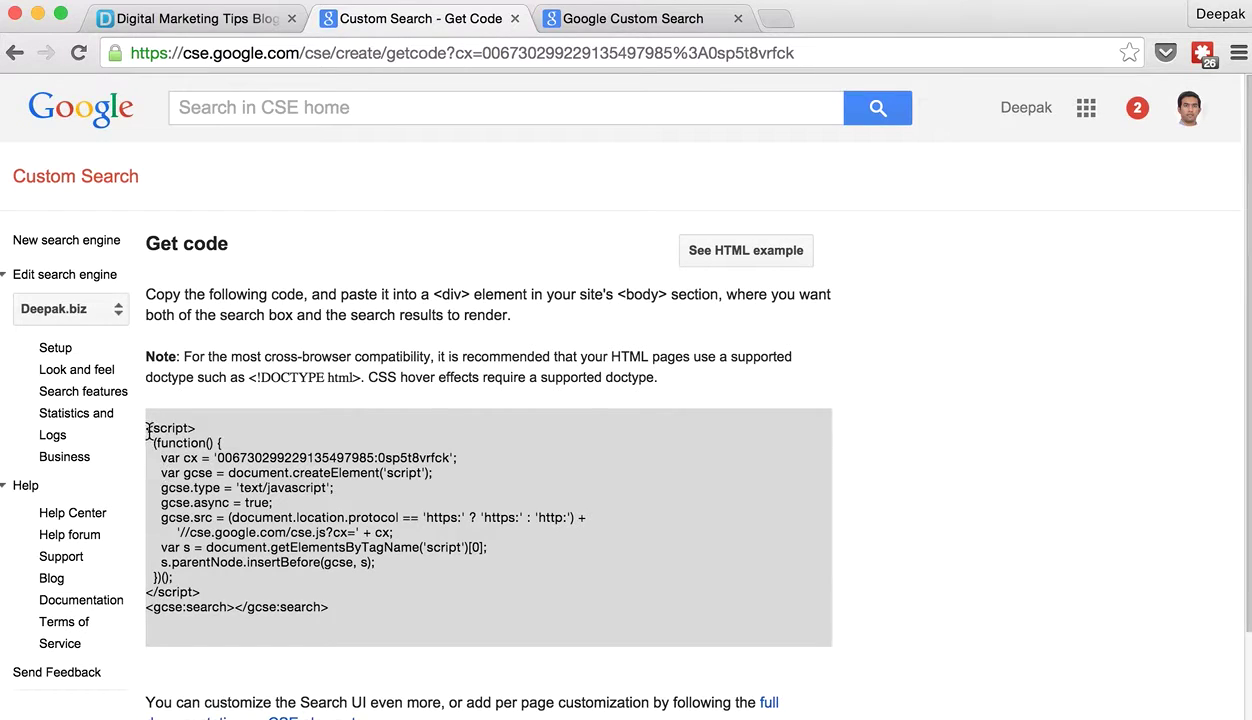
left_click_drag(147, 430, 352, 614)
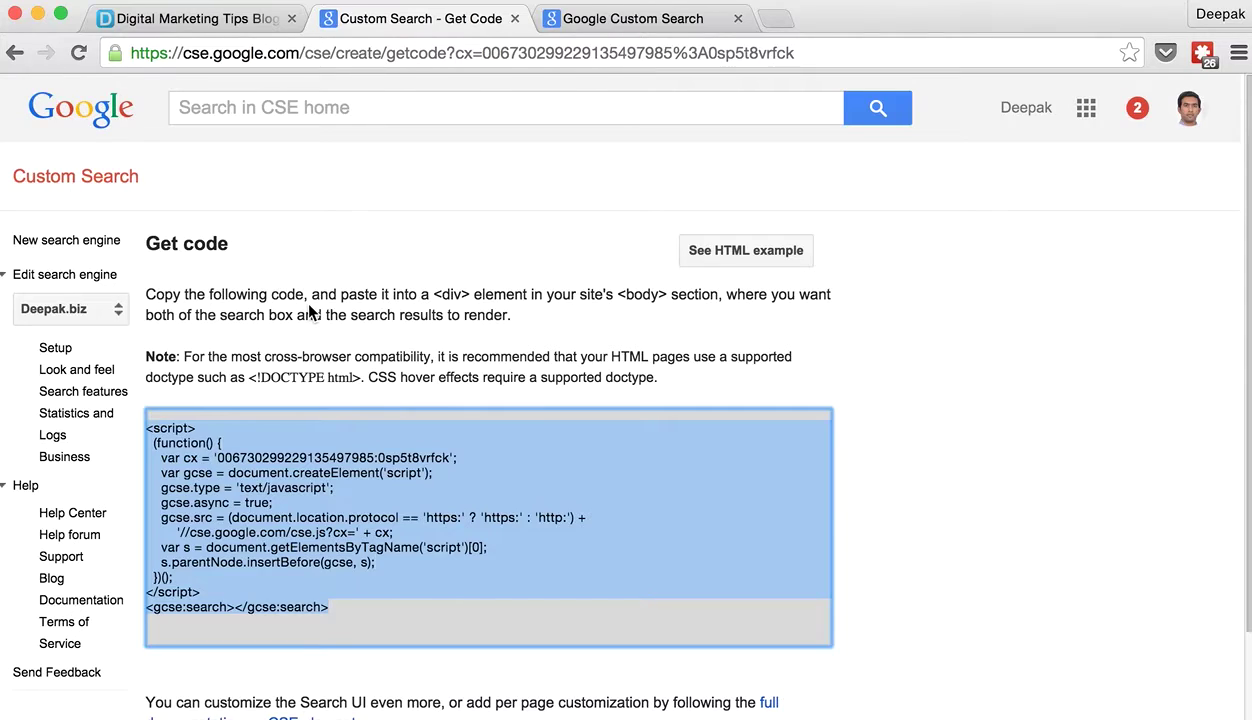
left_click(89, 180)
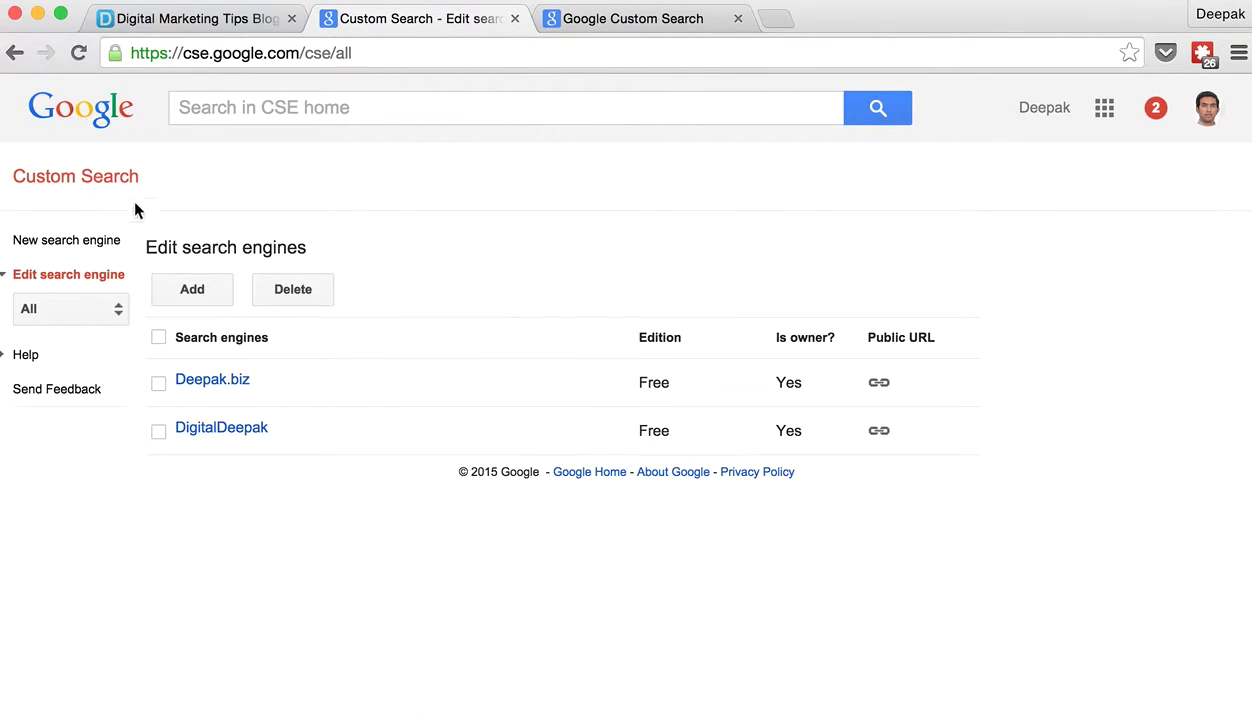
- Open the Deepak.biz engine's Setup Basics and scroll through its settings
left_click(235, 383)
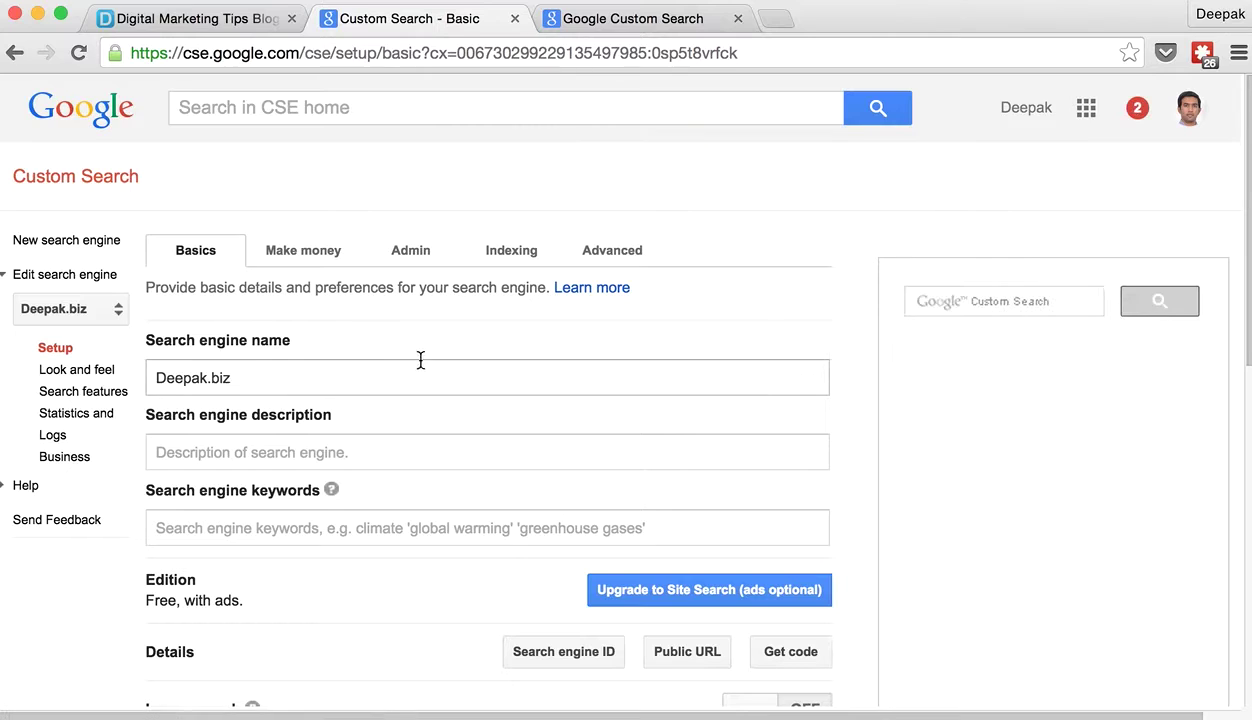
scroll(446, 345, "down", 5)
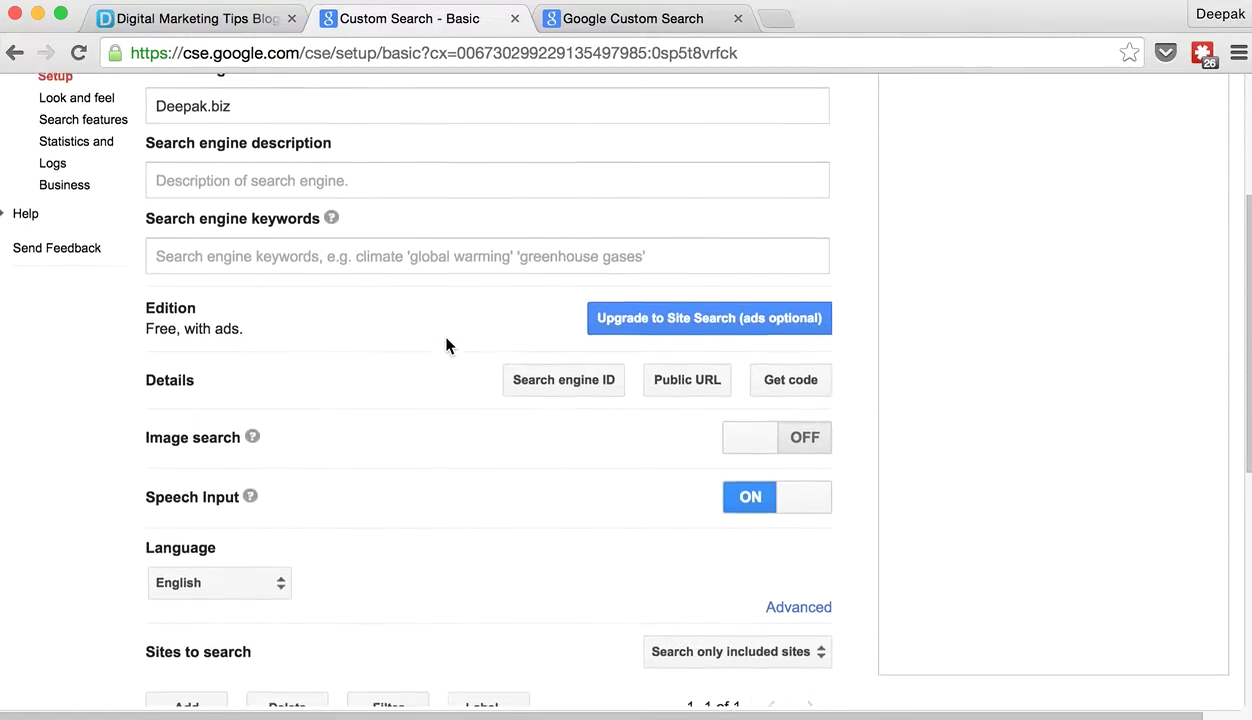
scroll(446, 345, "down", 1)
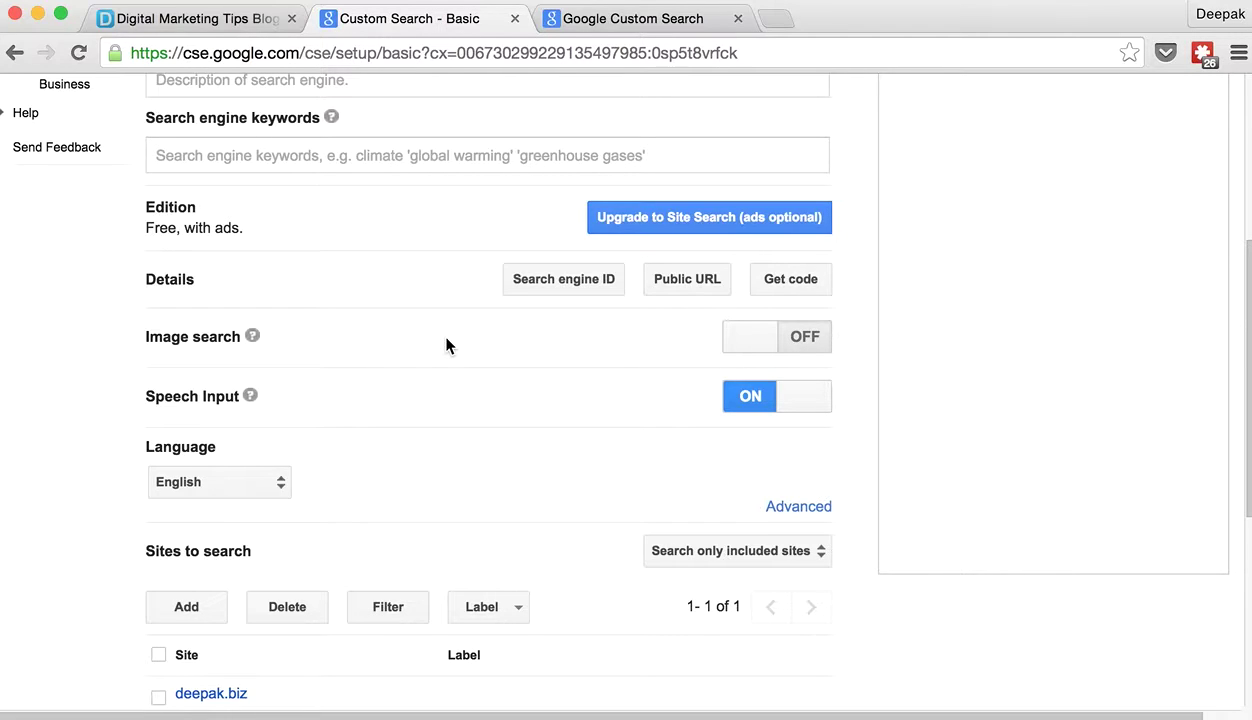
scroll(446, 345, "down", 3)
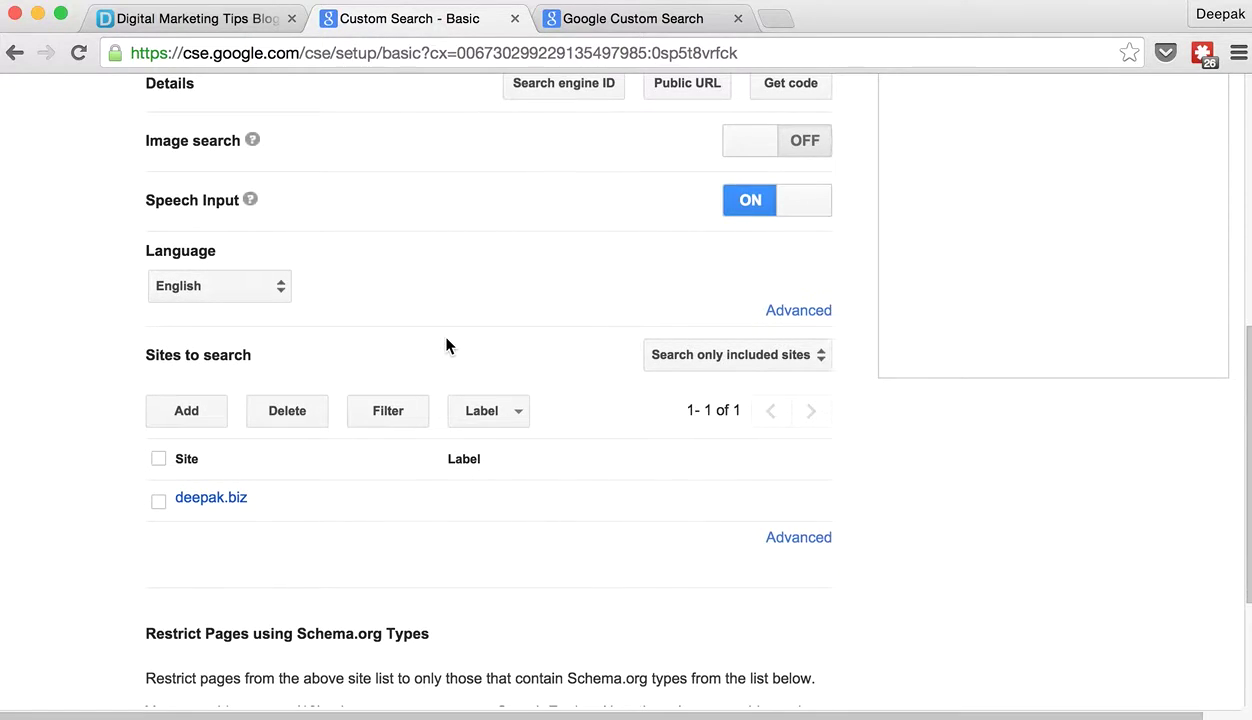
scroll(446, 345, "up", 8)
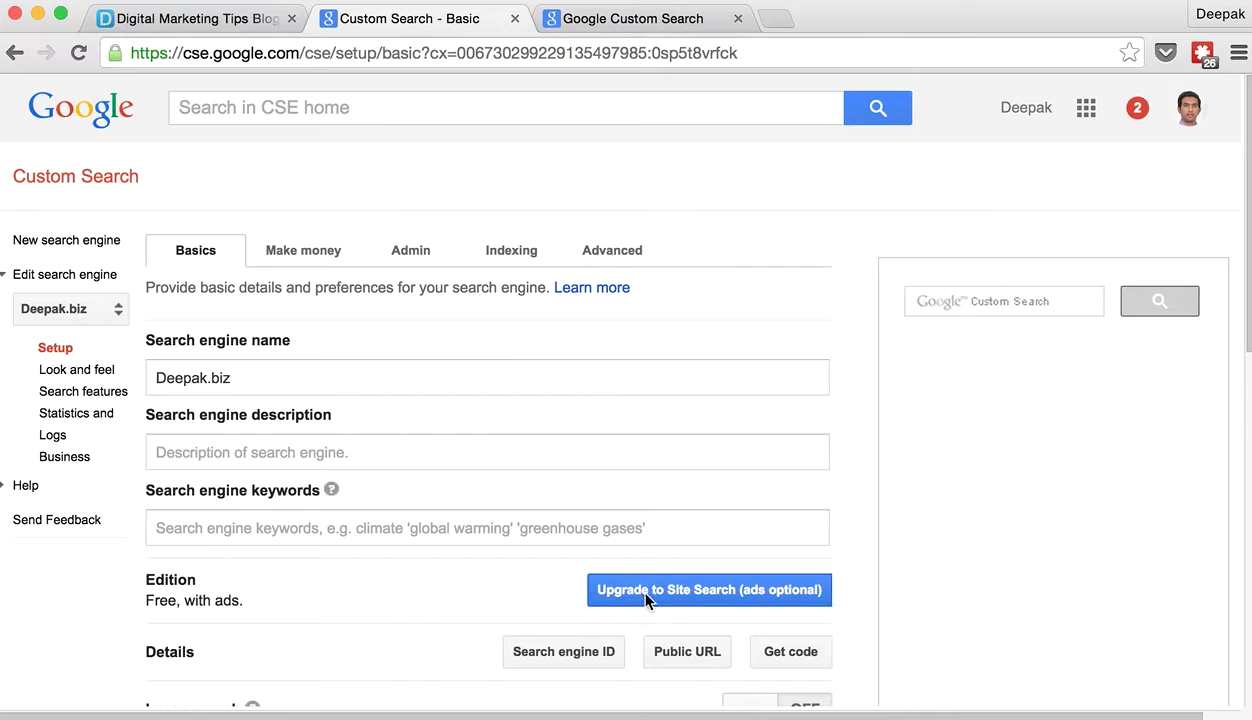
- Look over the Upgrade to Site Search page, then return to Setup Basics
left_click(658, 600)
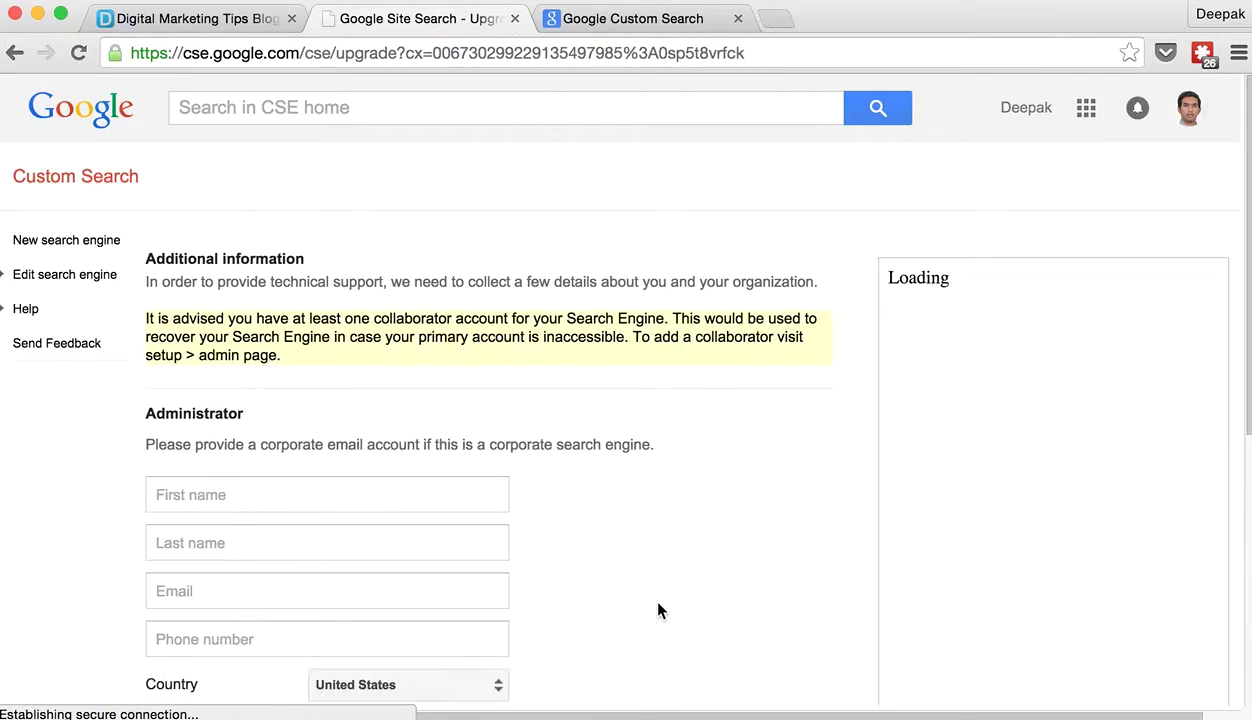
scroll(574, 432, "down", 5)
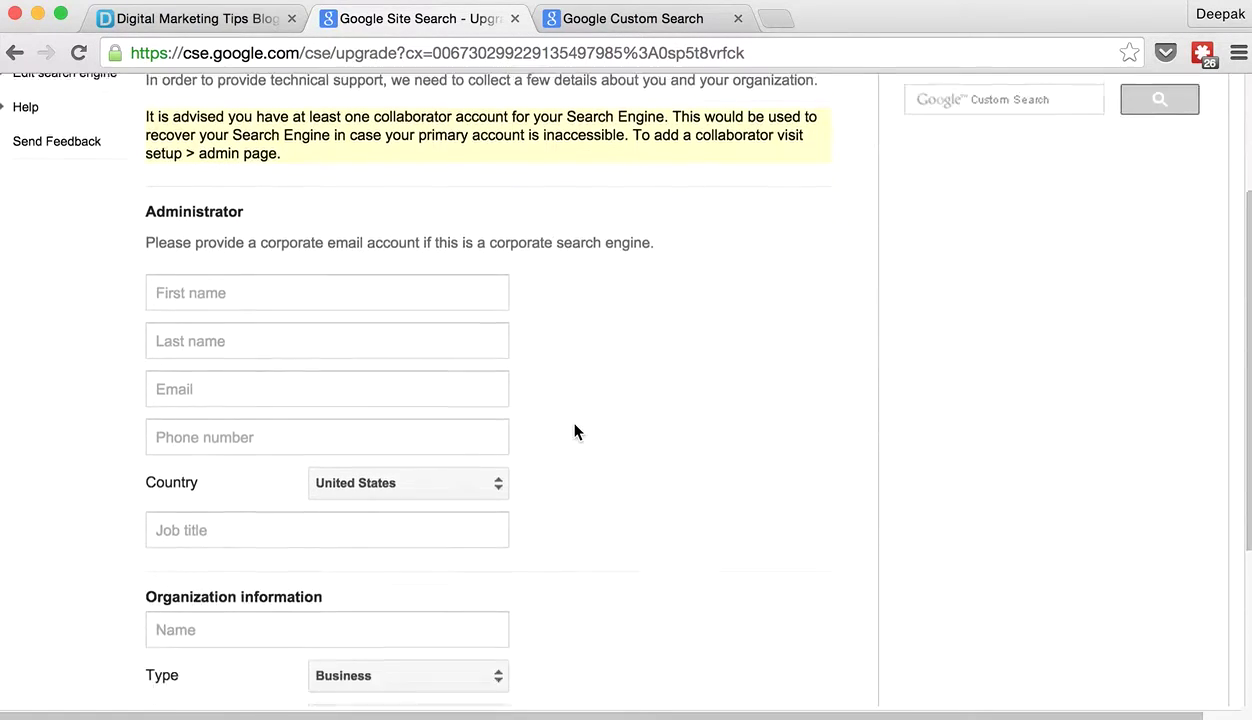
scroll(574, 432, "down", 5)
scroll(574, 432, "up", 10)
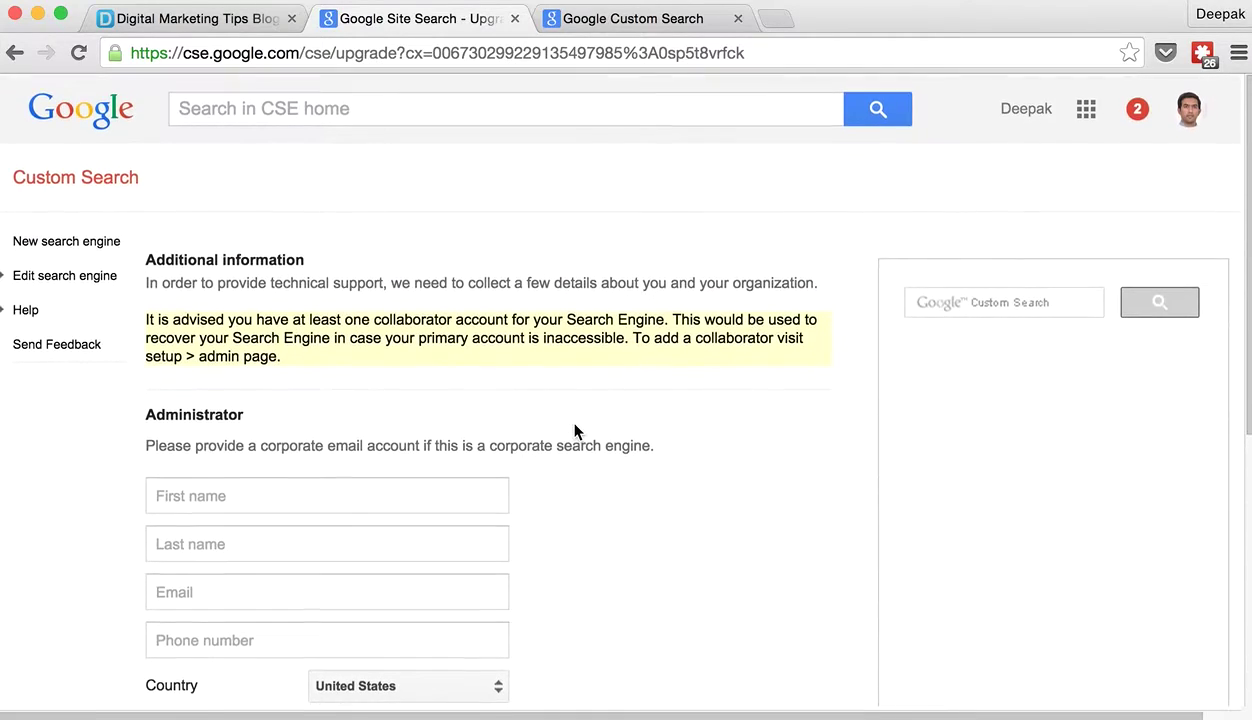
left_click(16, 54)
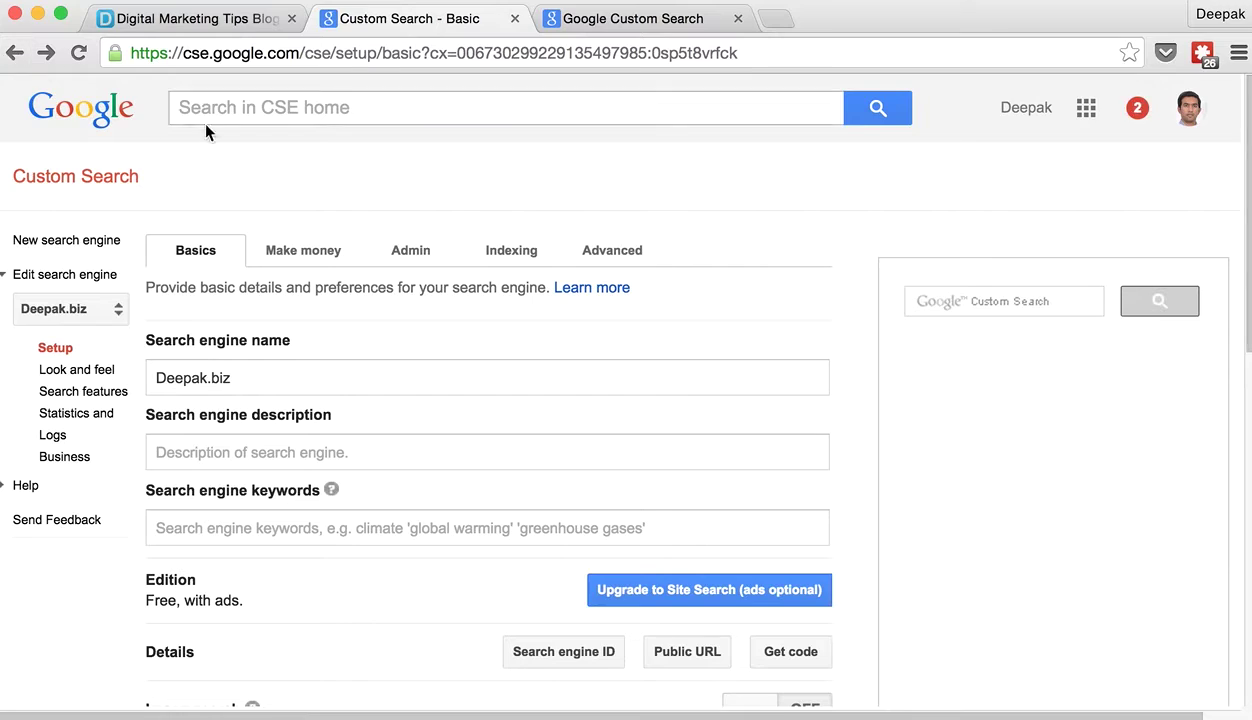
- Switch Deepak.biz Search Engine Monetization to ON, then go to the Admin users page
left_click(303, 251)
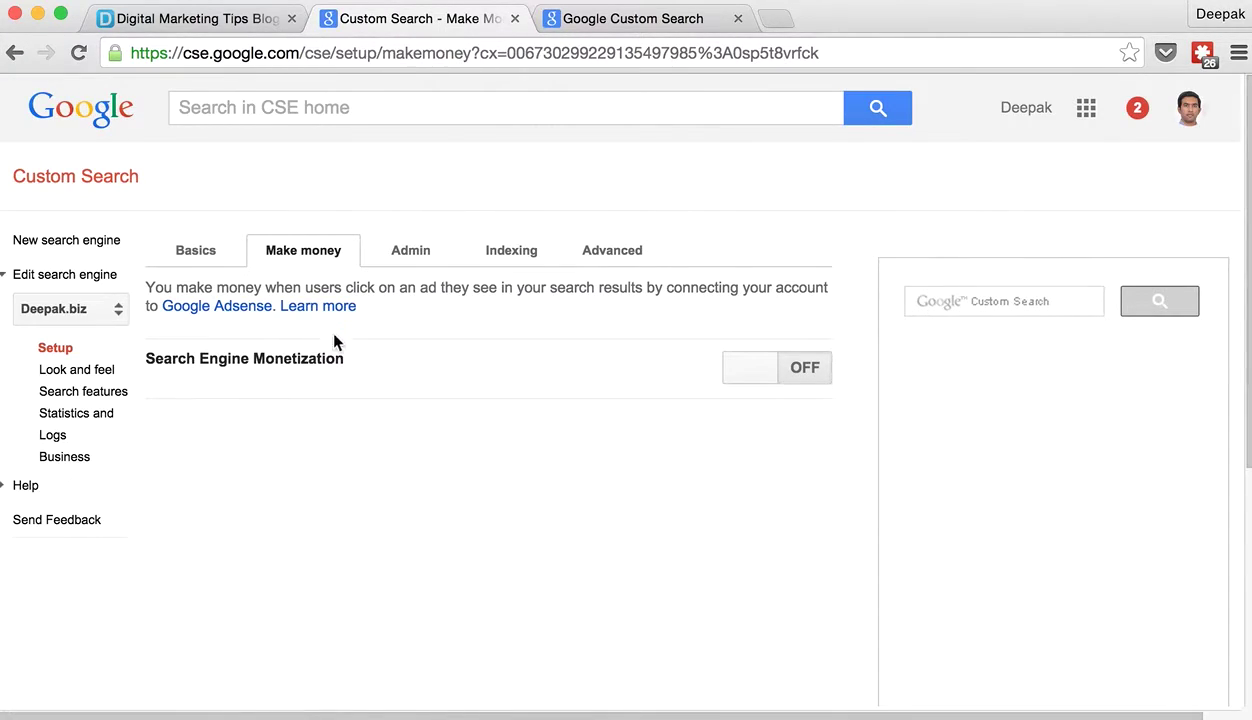
left_click(767, 386)
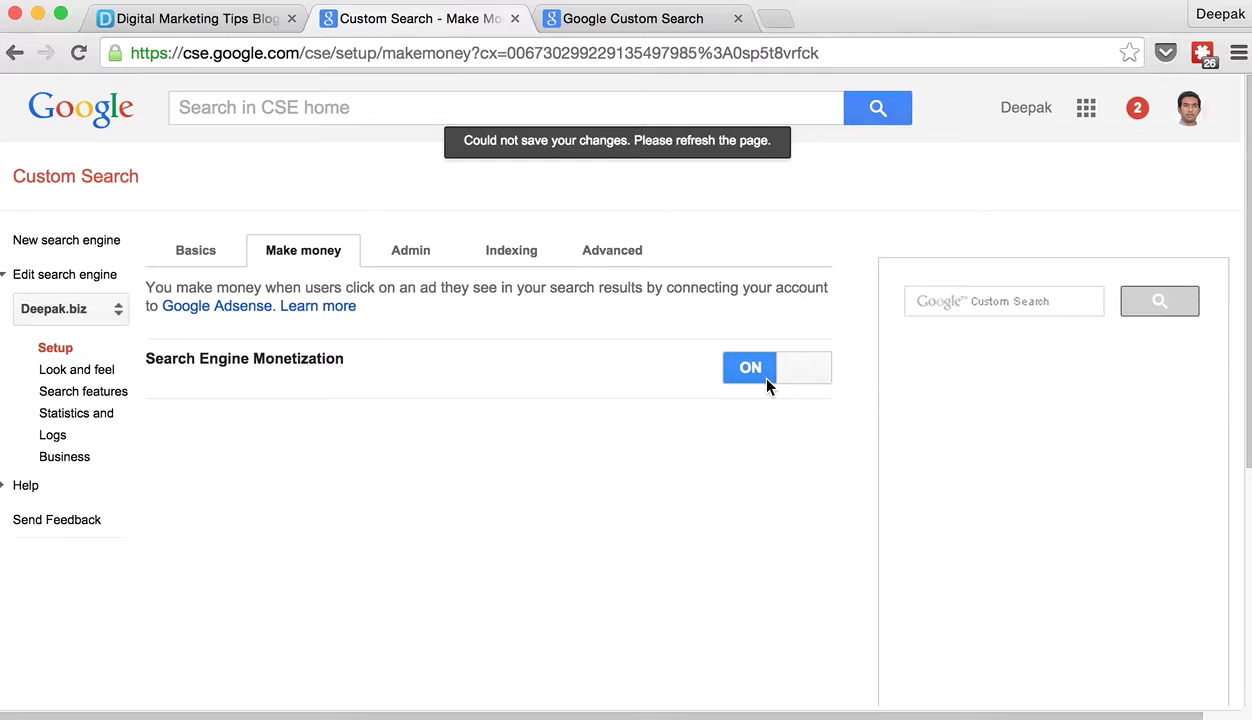
scroll(575, 428, "down", 3)
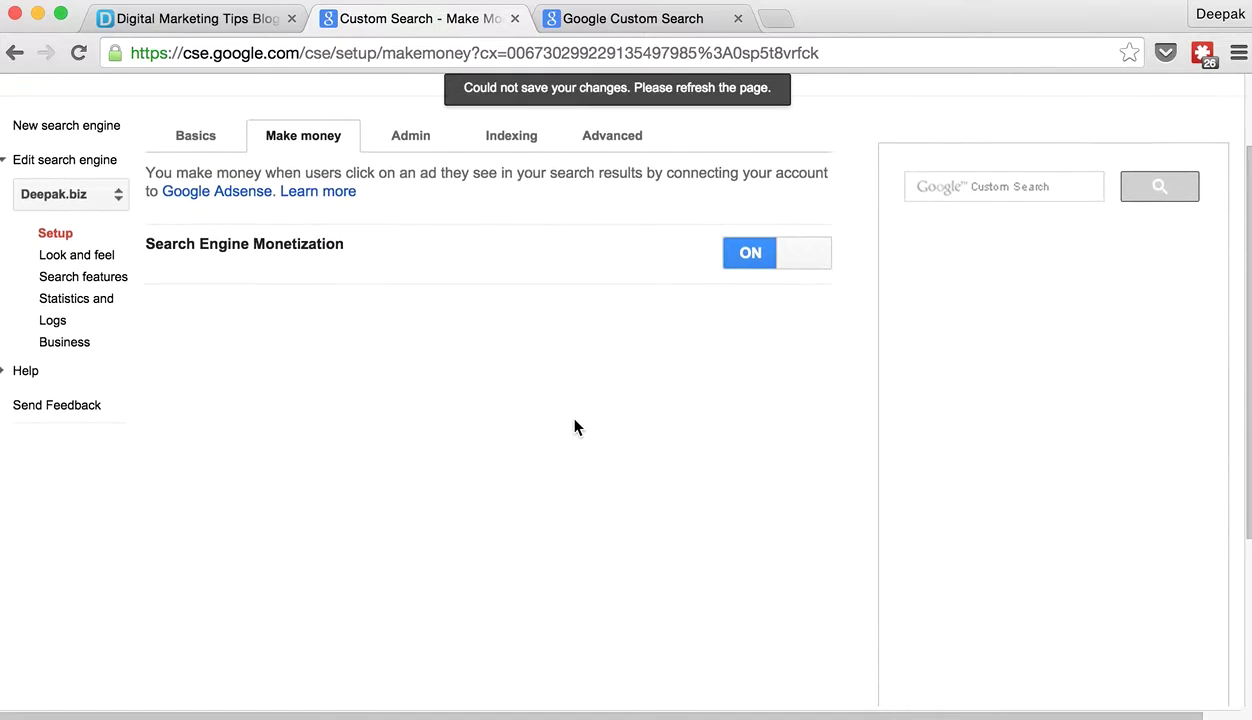
scroll(575, 428, "up", 3)
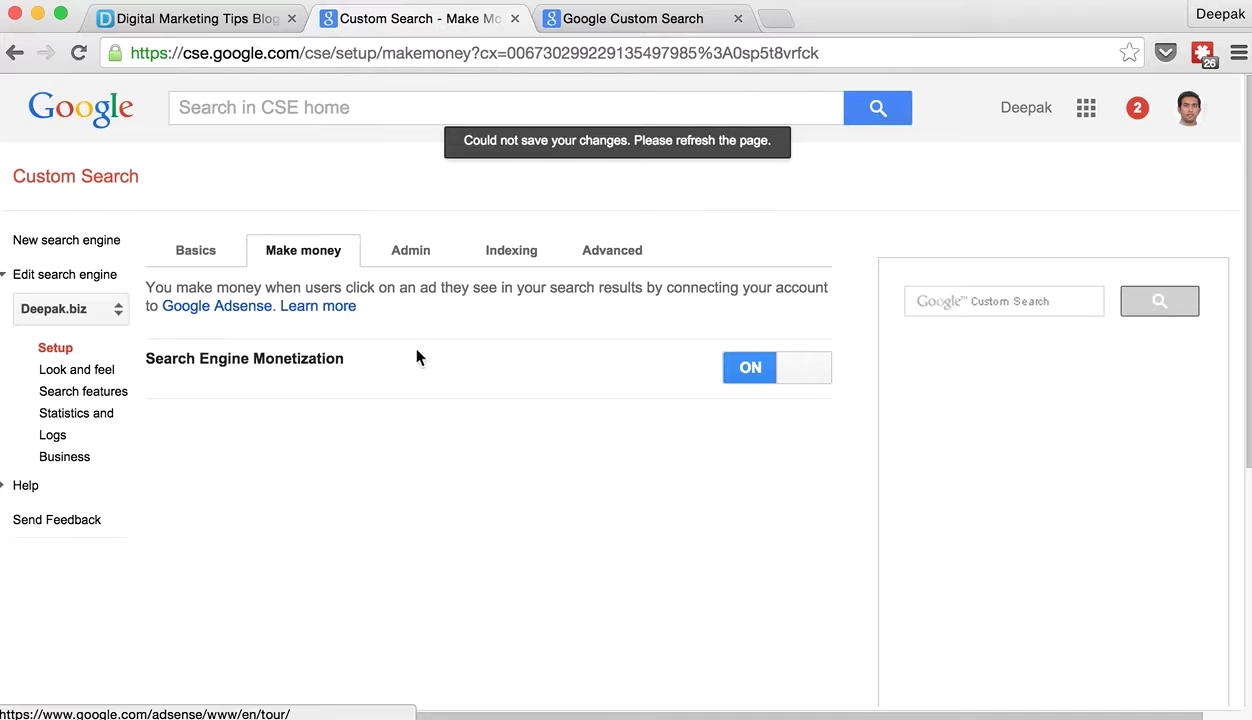
left_click(418, 254)
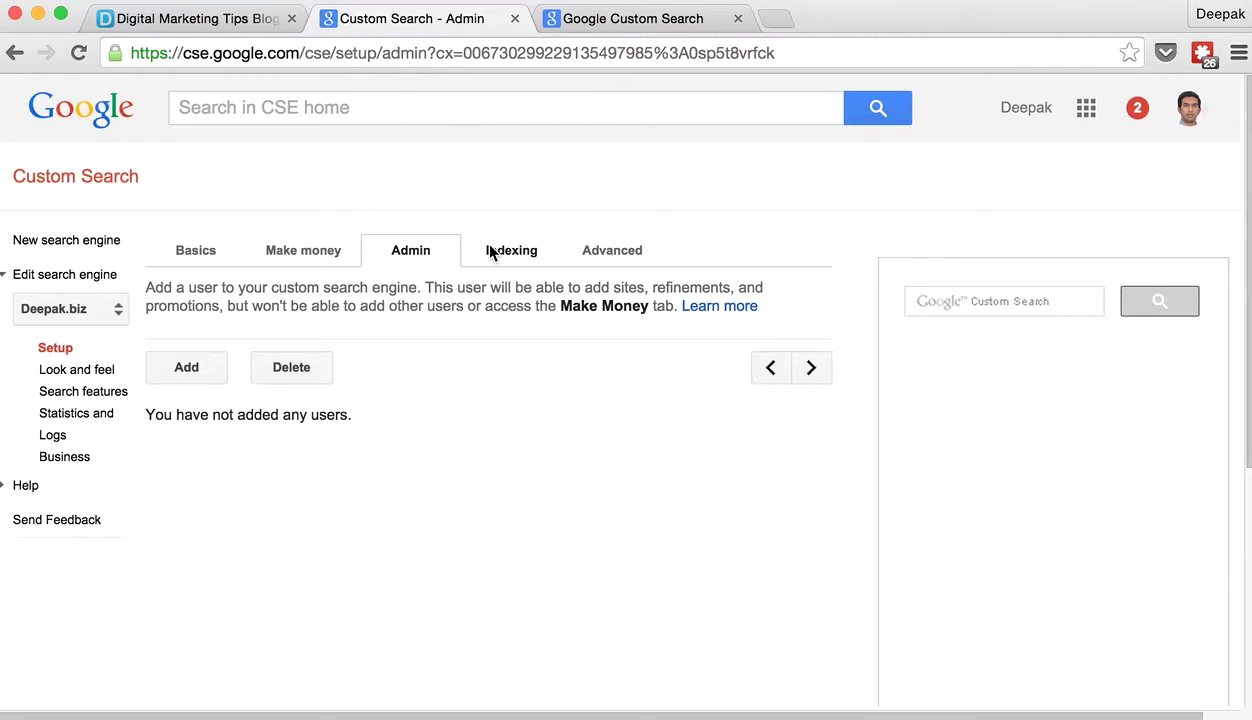
- Open the Advanced Look and feel settings, then run a 'drip' search on the blog
left_click(610, 251)
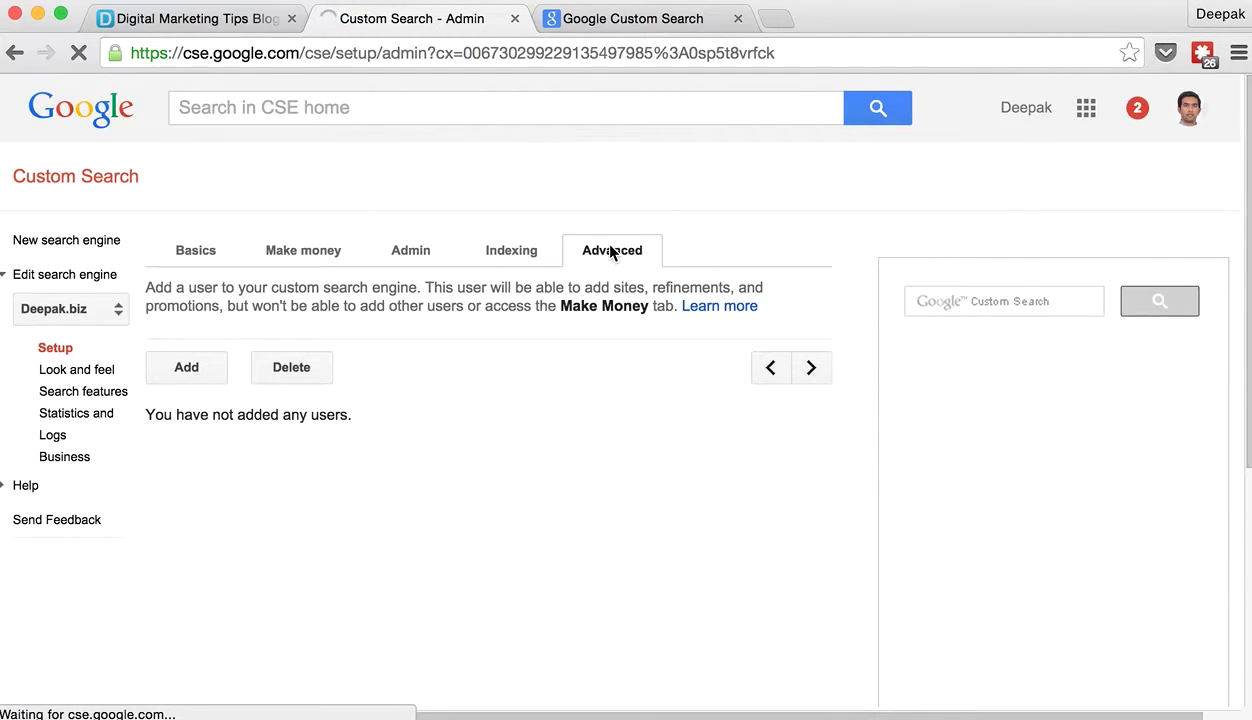
left_click(97, 376)
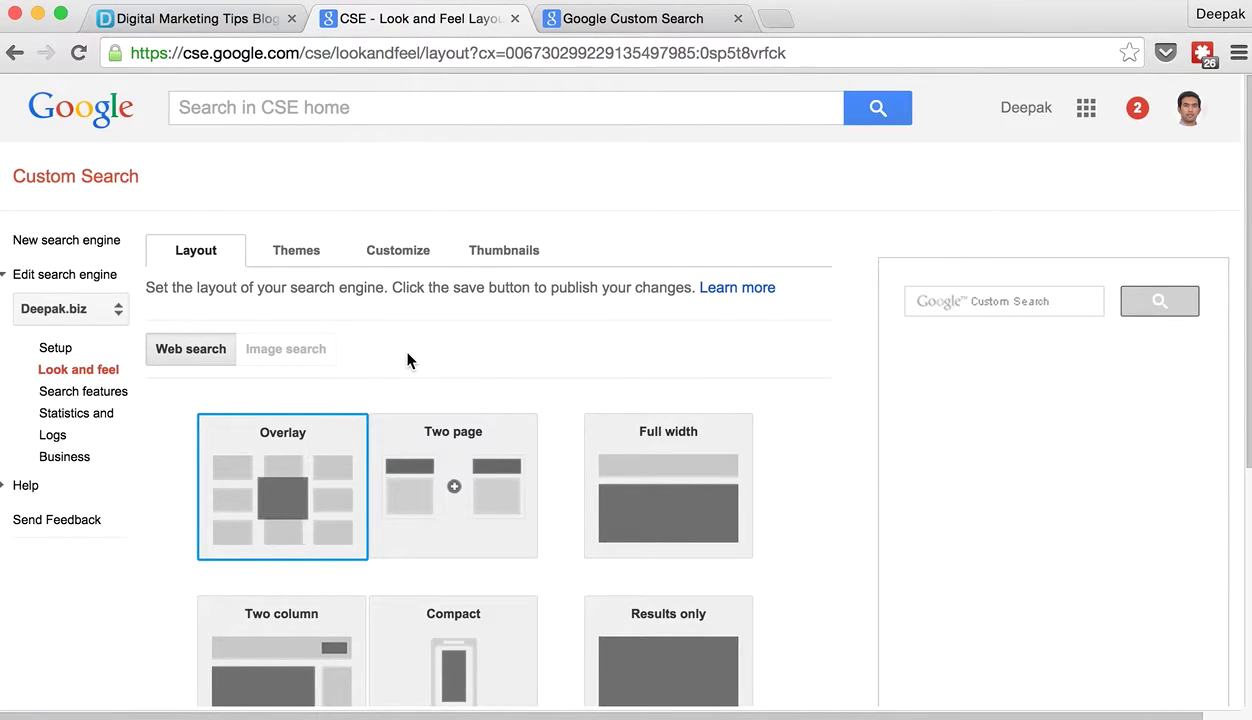
left_click(228, 33)
left_click(930, 370)
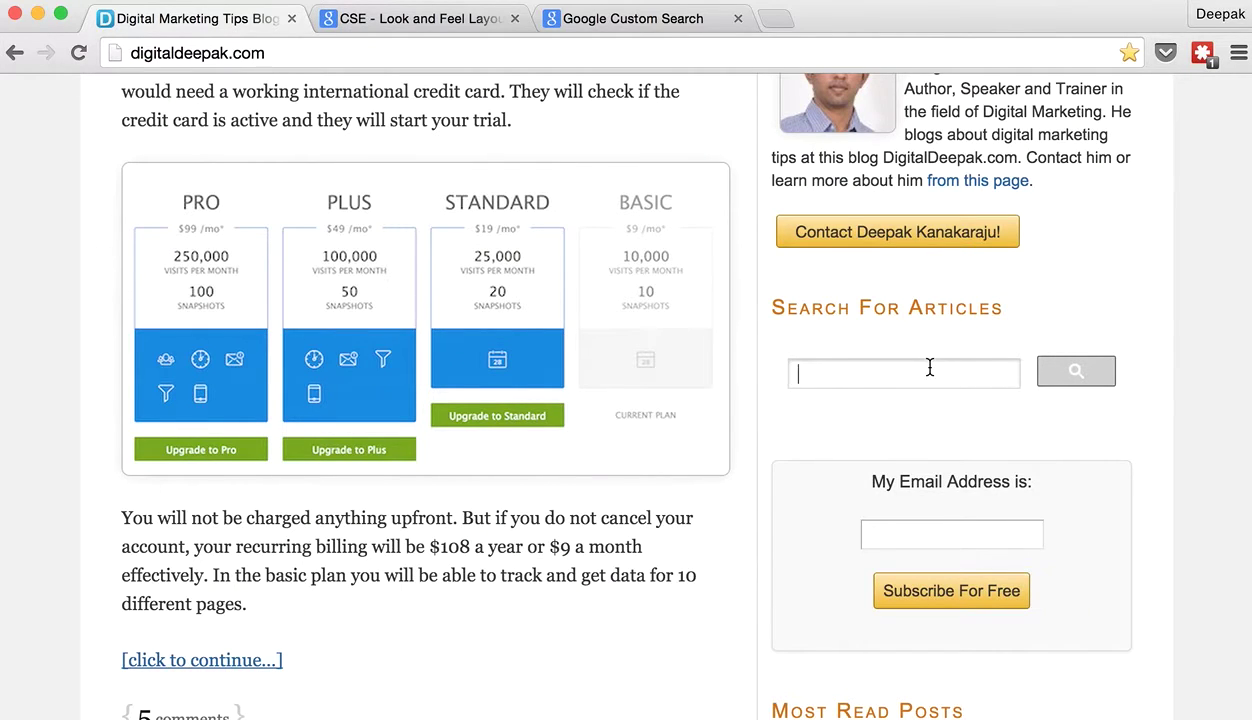
type("drip")
key("Return")
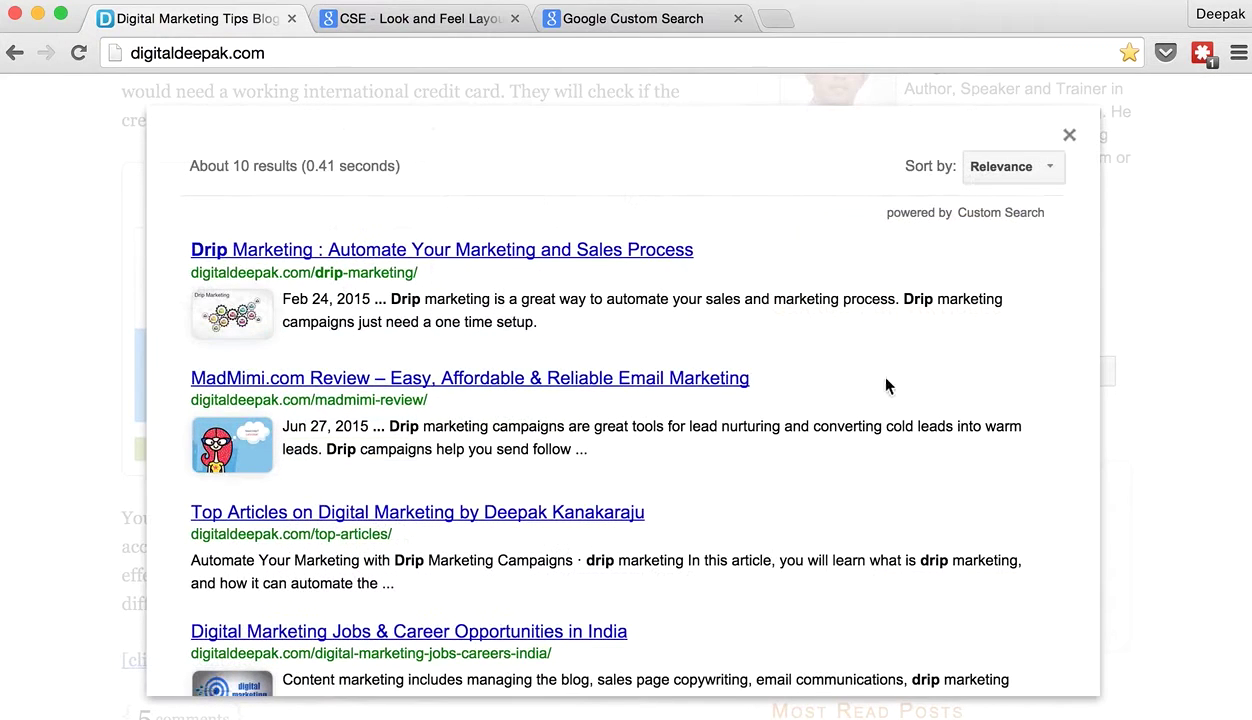
- Back in the CSE tab, review the Layout options with Overlay in use
left_click(426, 30)
scroll(405, 318, "down", 3)
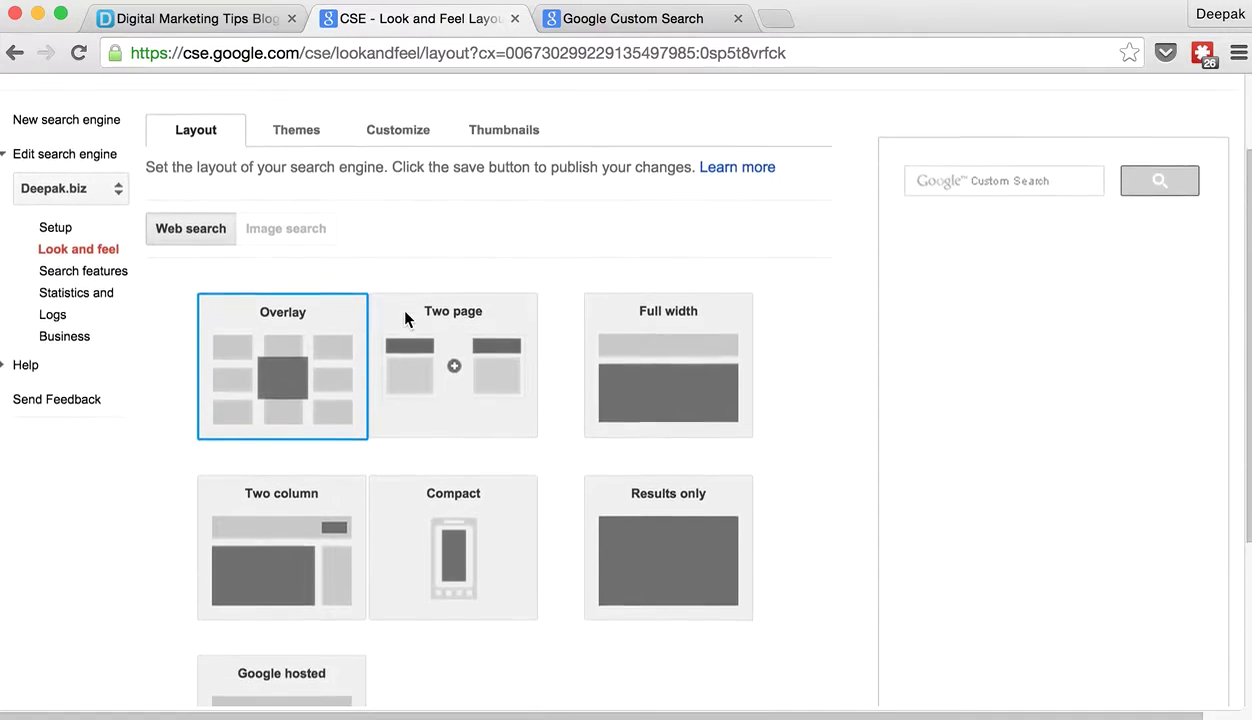
scroll(405, 318, "down", 2)
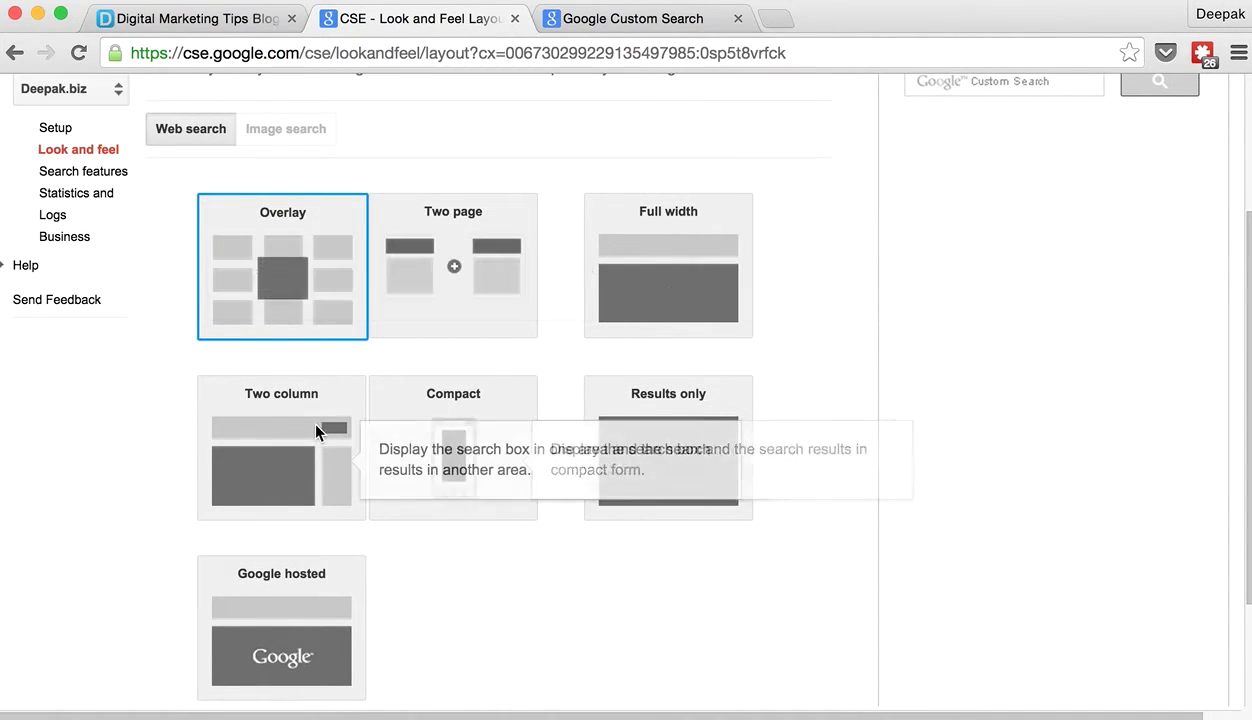
scroll(670, 458, "down", 3)
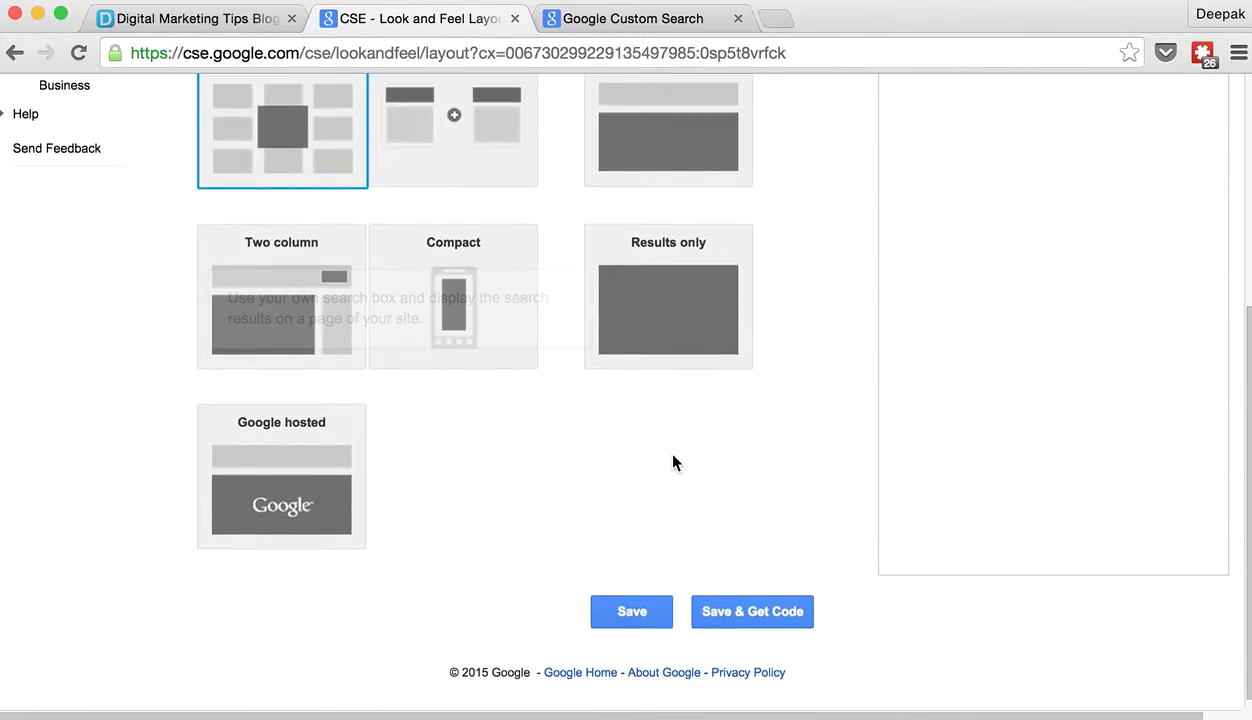
scroll(565, 511, "up", 6)
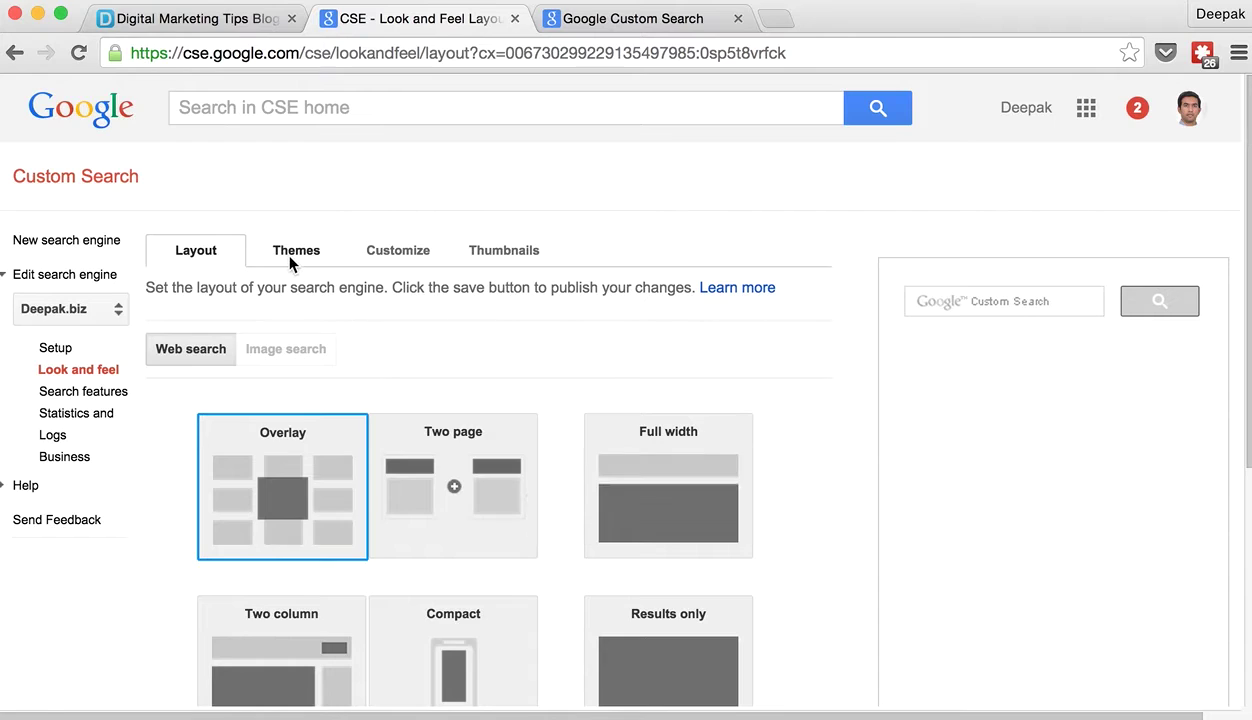
- Keep the Default results theme, then view Customize settings (Arial, sans-serif, FFFFFF colours)
left_click(292, 256)
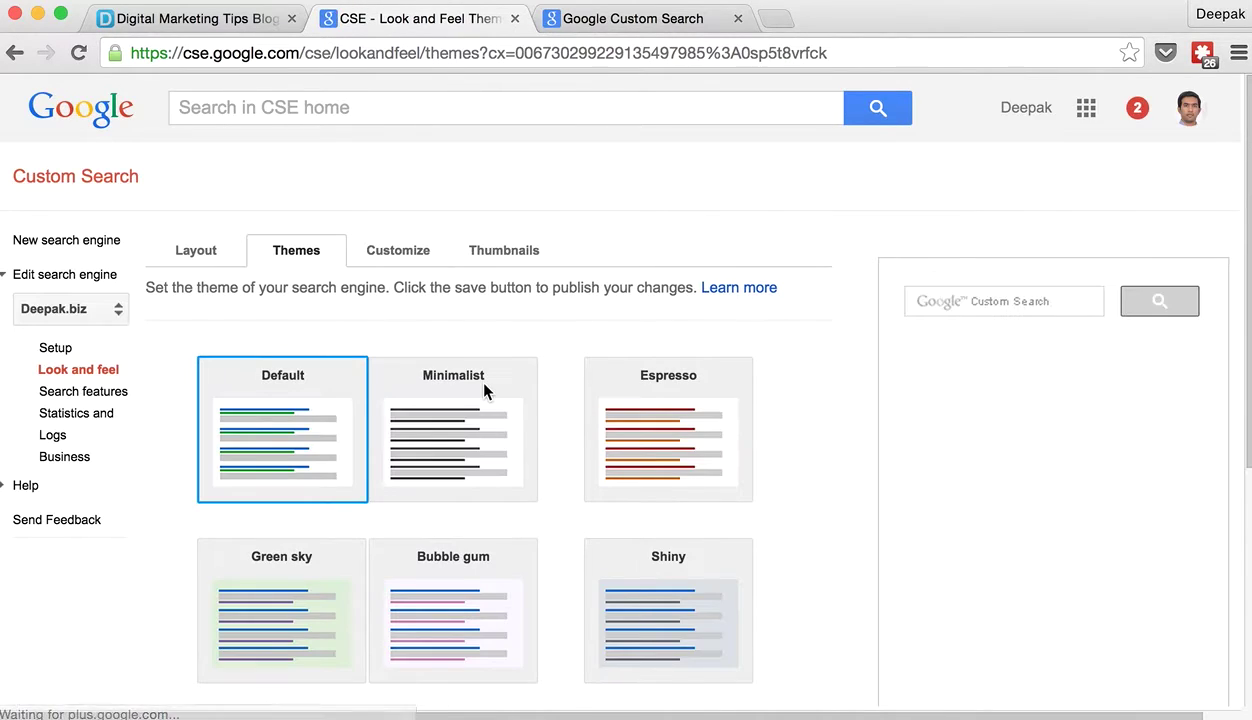
scroll(484, 390, "down", 3)
scroll(484, 390, "up", 3)
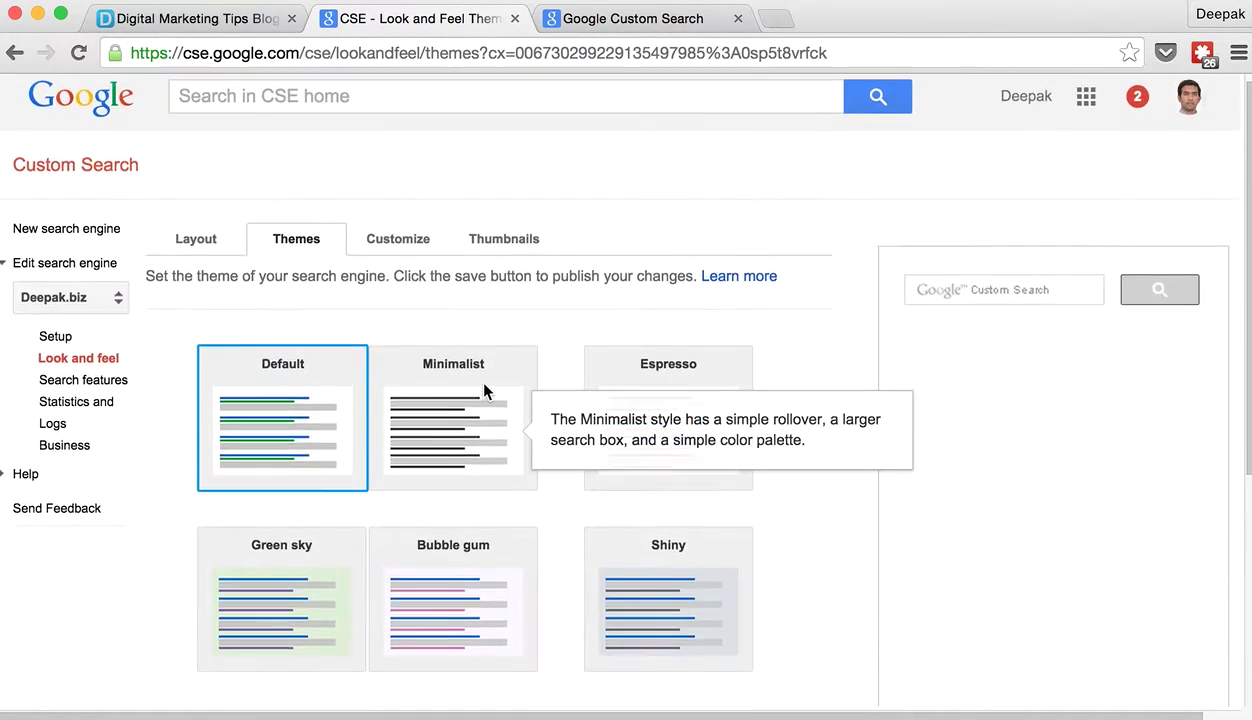
left_click(321, 412)
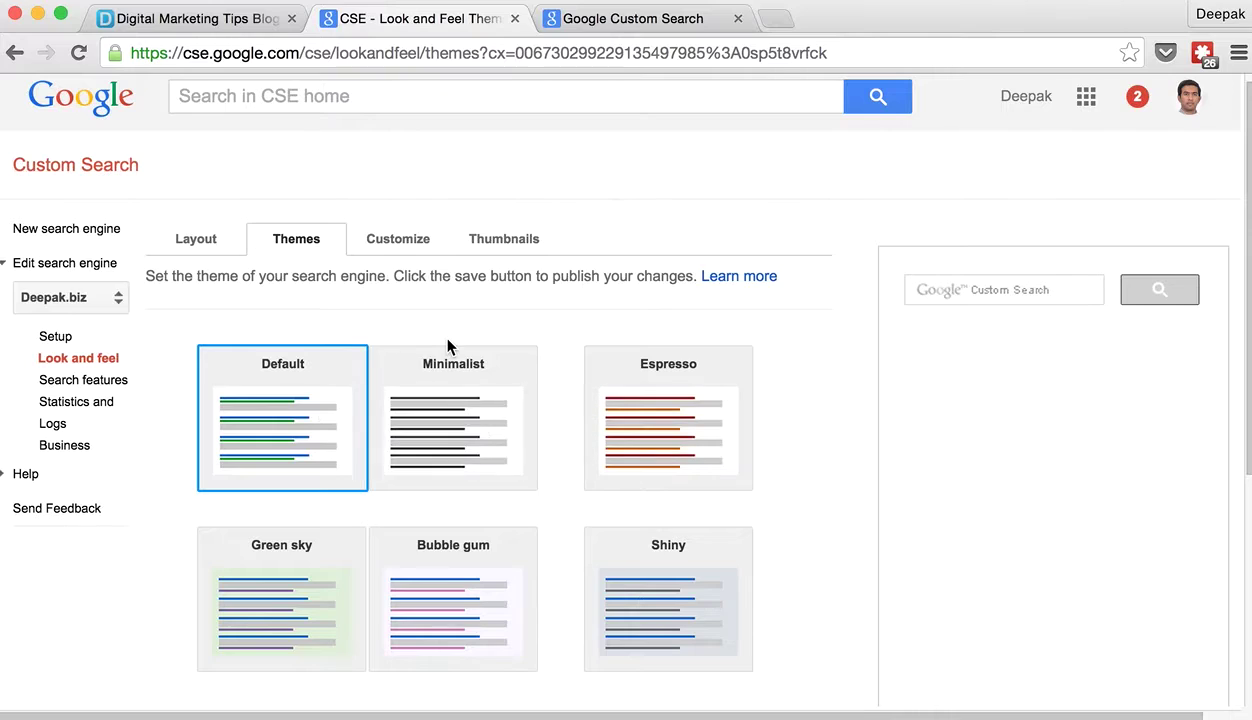
left_click(411, 250)
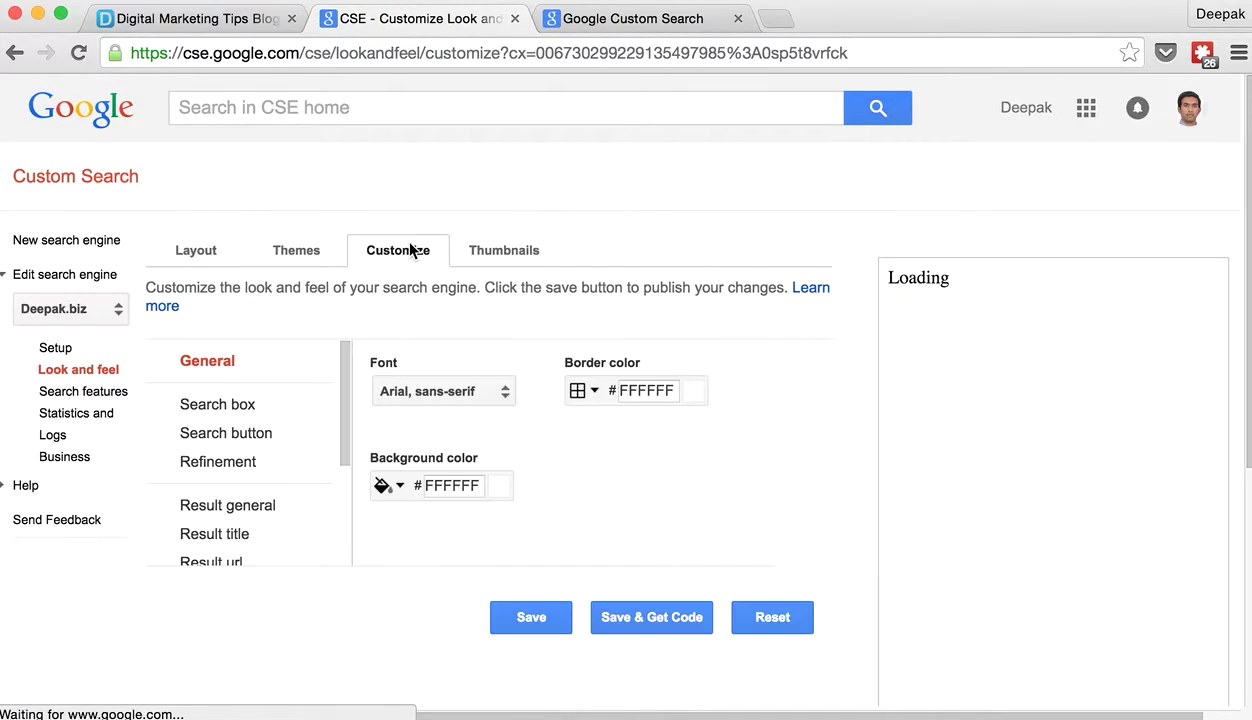
- Confirm thumbnails are ON and that the blog's drip results show thumbnail images
left_click(504, 262)
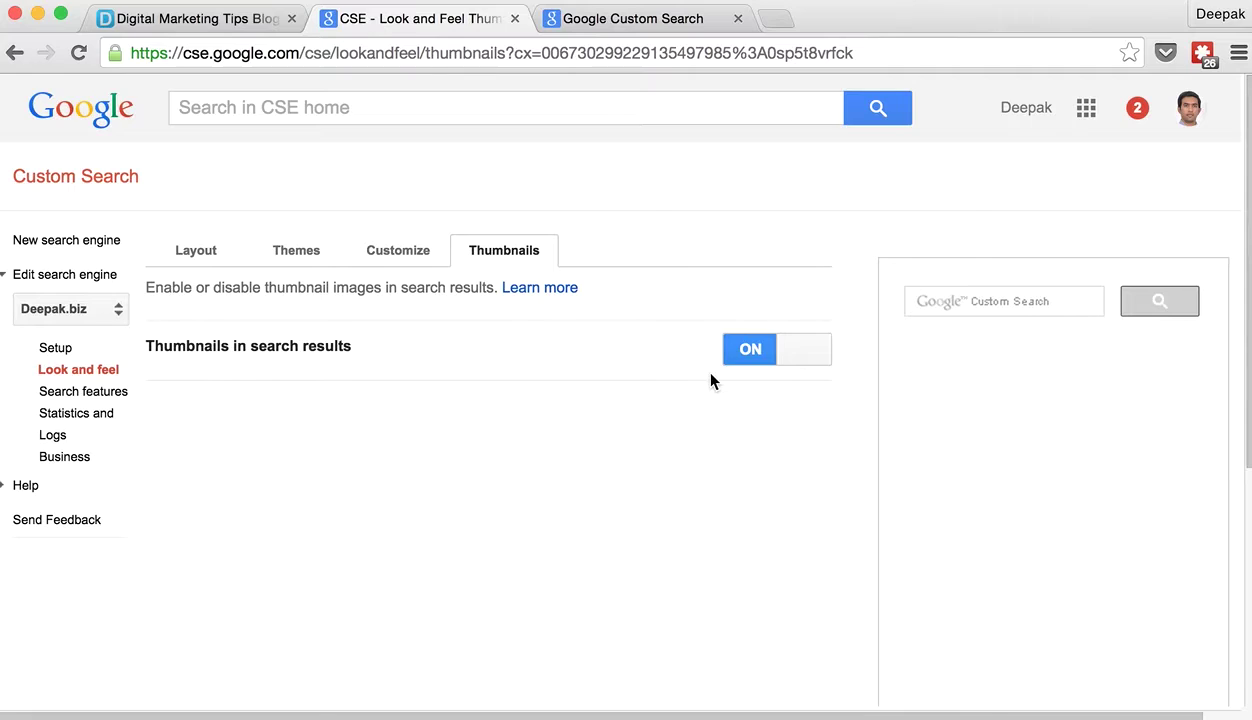
left_click(201, 22)
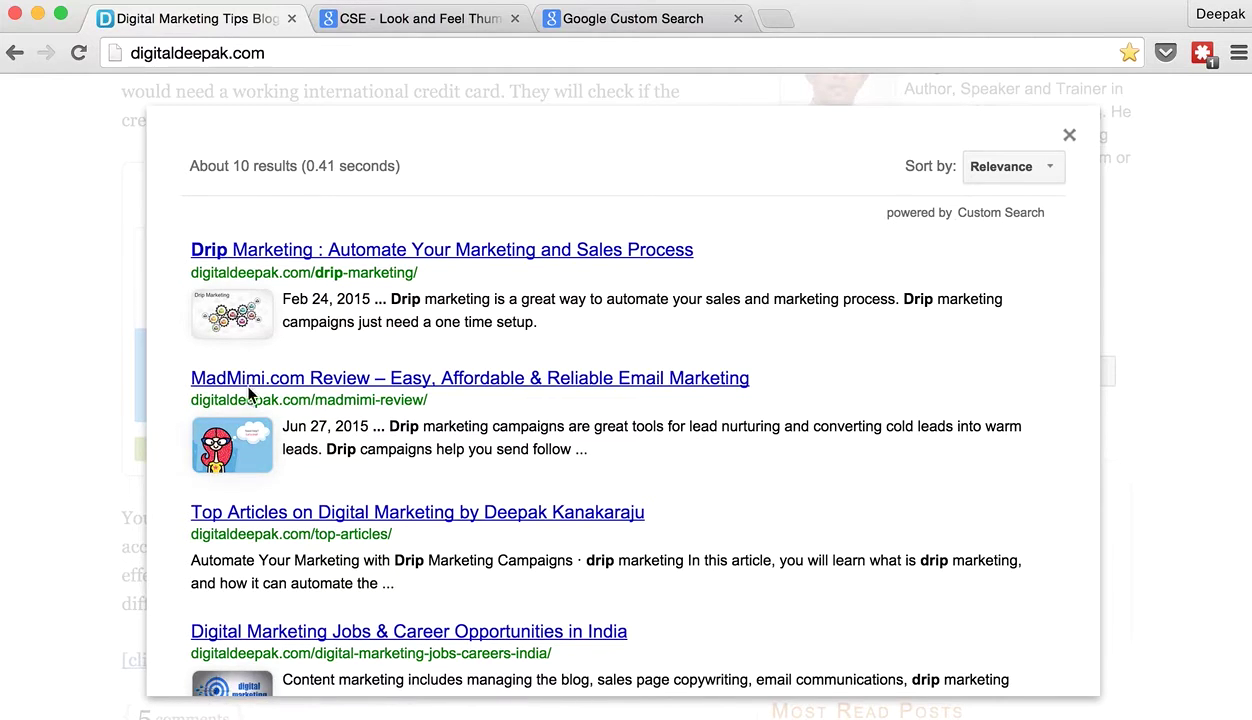
scroll(250, 522, "down", 5)
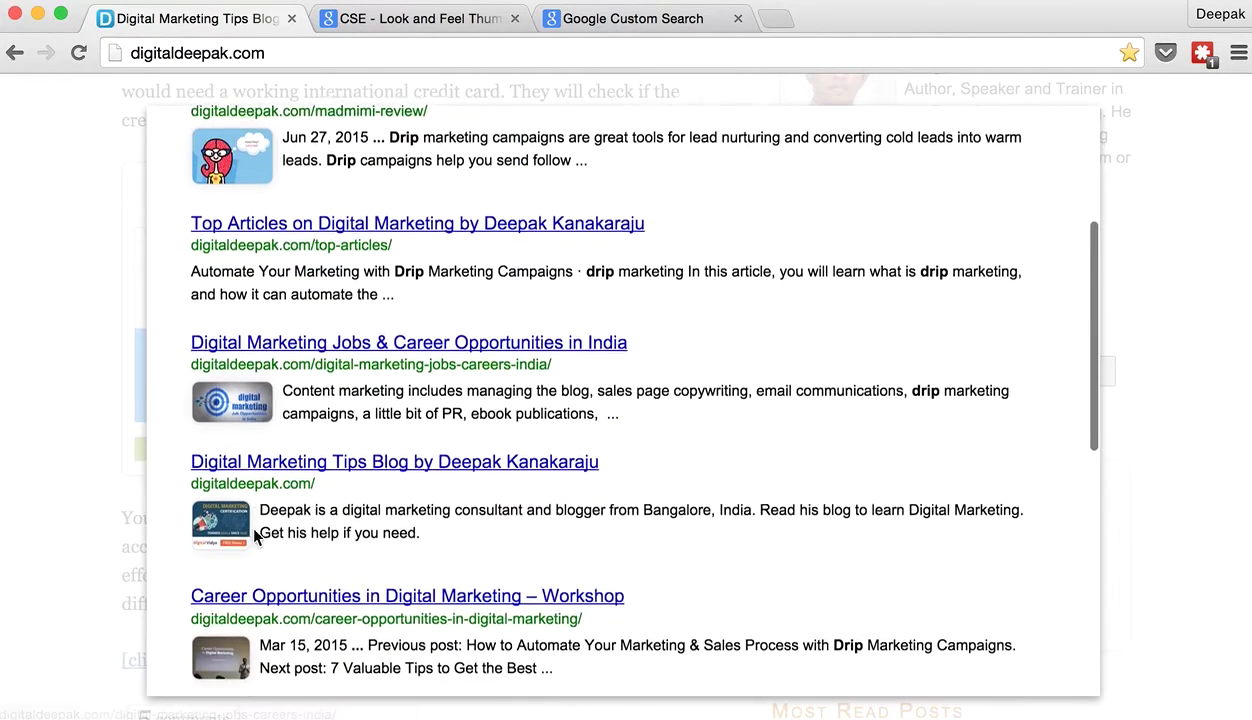
scroll(250, 525, "up", 2)
scroll(255, 537, "up", 3)
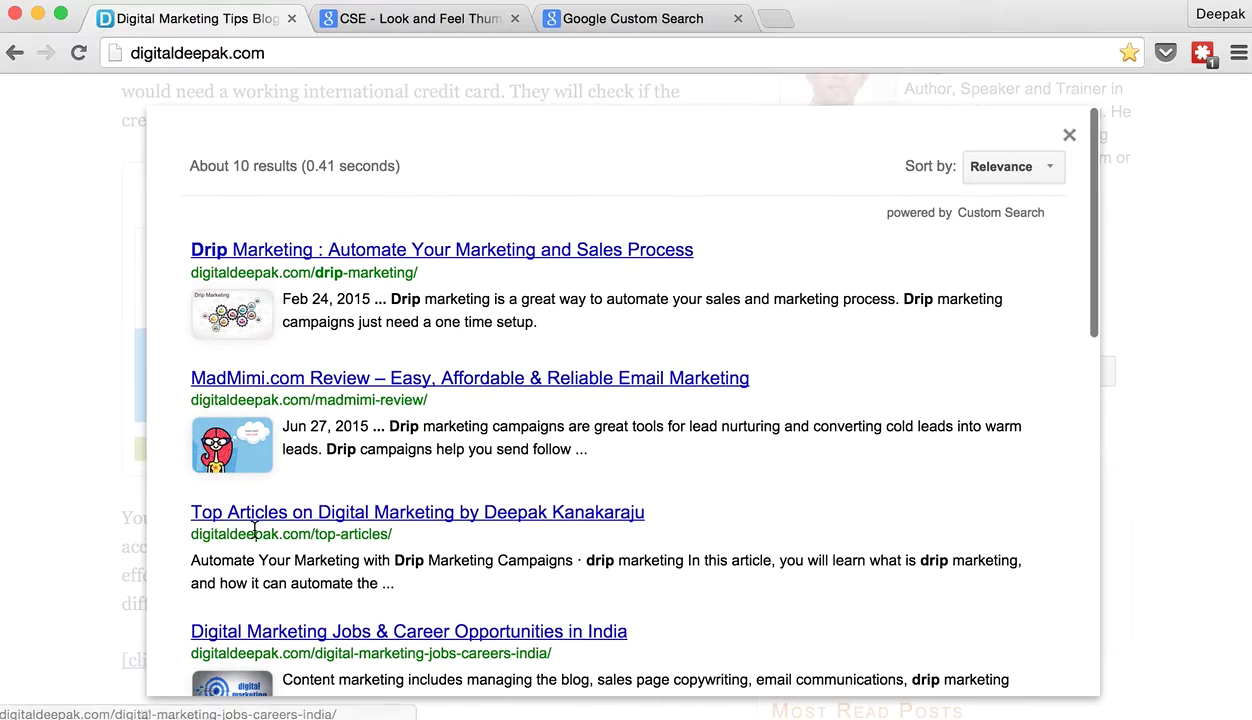
left_click(400, 18)
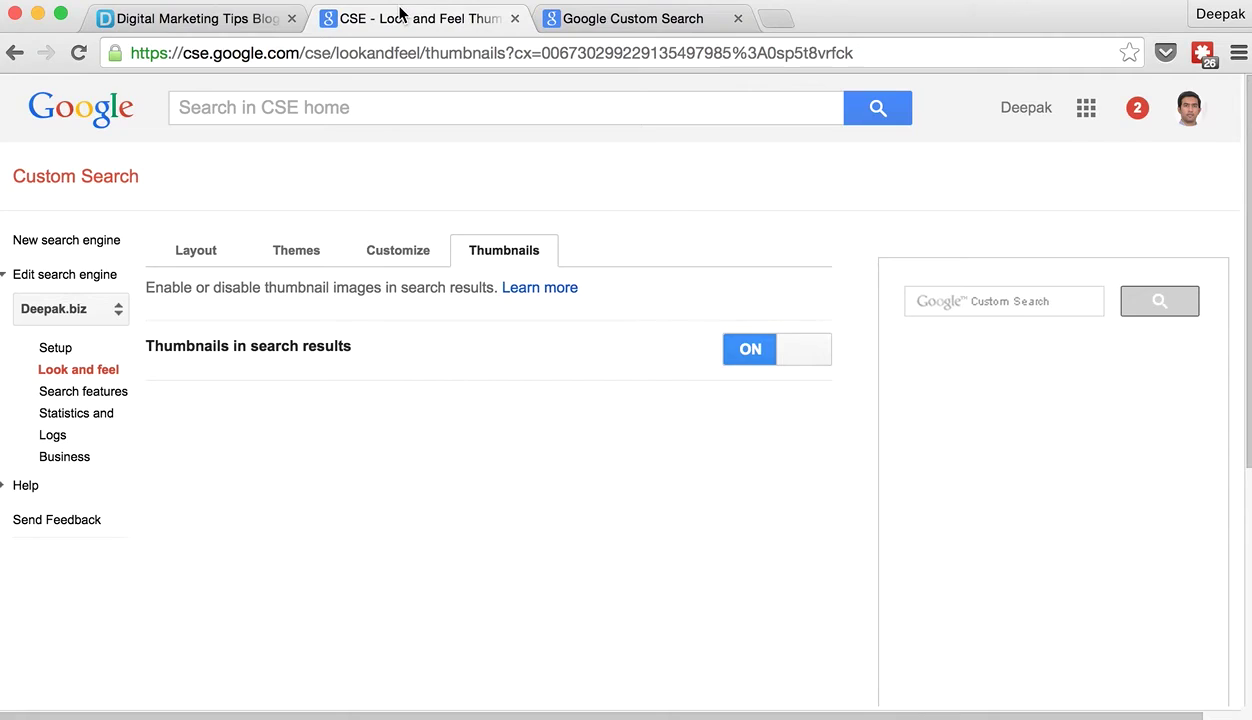
- Open Search features to the Promotions page, showing promotions OFF and none created
left_click(106, 396)
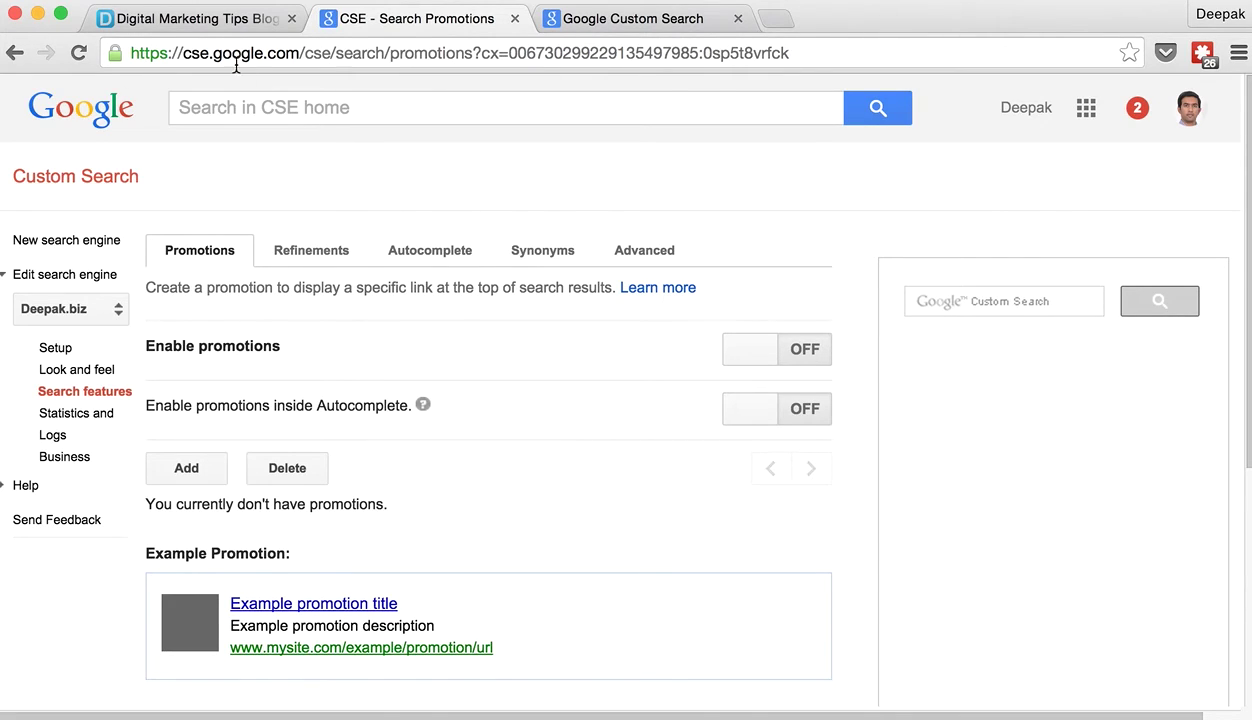
- Close the blog's drip results overlay and scroll up to the CrazyEgg.com Heatmap Tool post
left_click(197, 30)
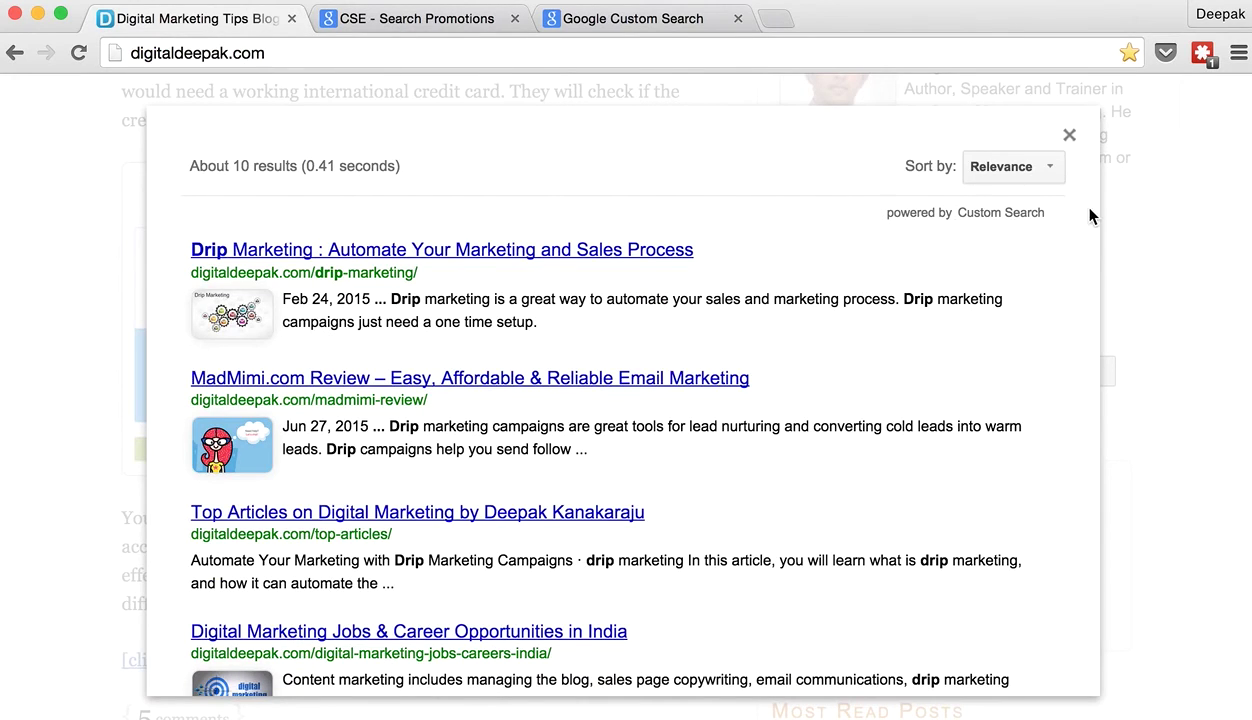
left_click(1067, 136)
scroll(900, 250, "up", 10)
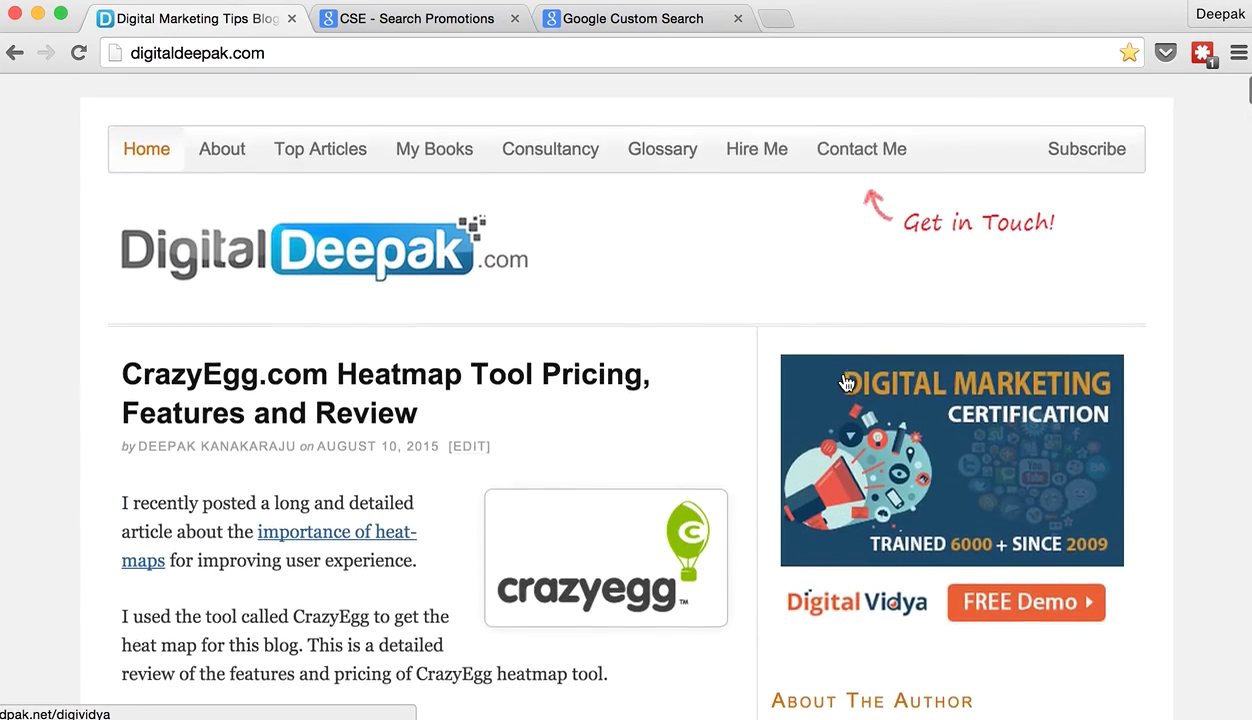